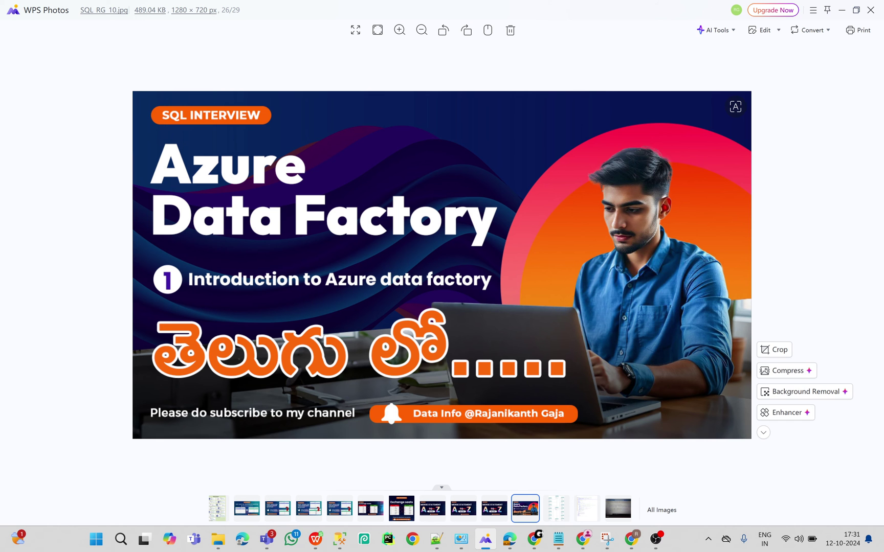
Step: Bring Book1.xlsx to the front from the taskbar, showing its adf sheet
click(316, 541)
click(316, 544)
click(316, 545)
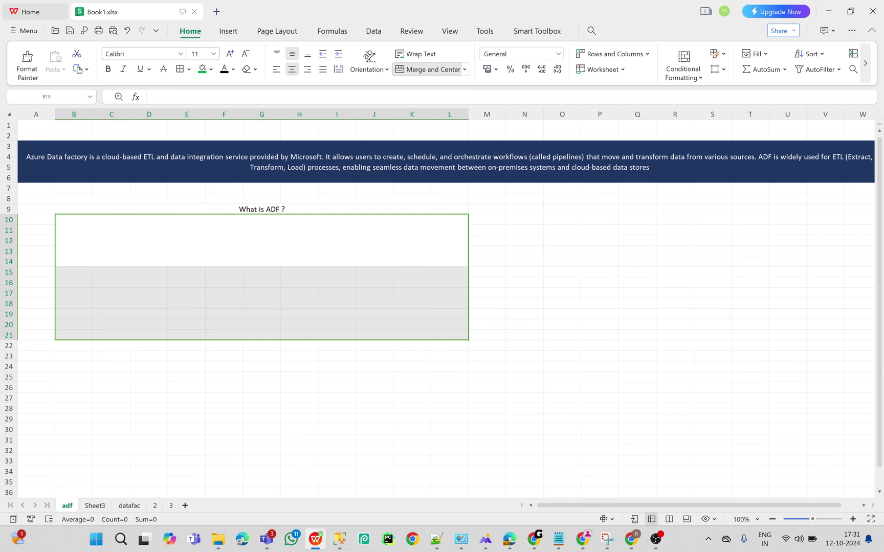
click(582, 540)
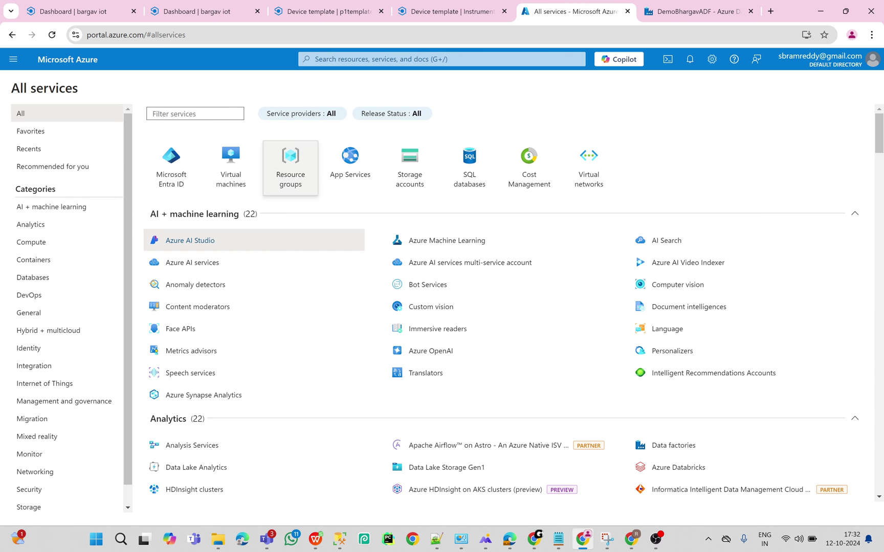
mouse_move(253, 241)
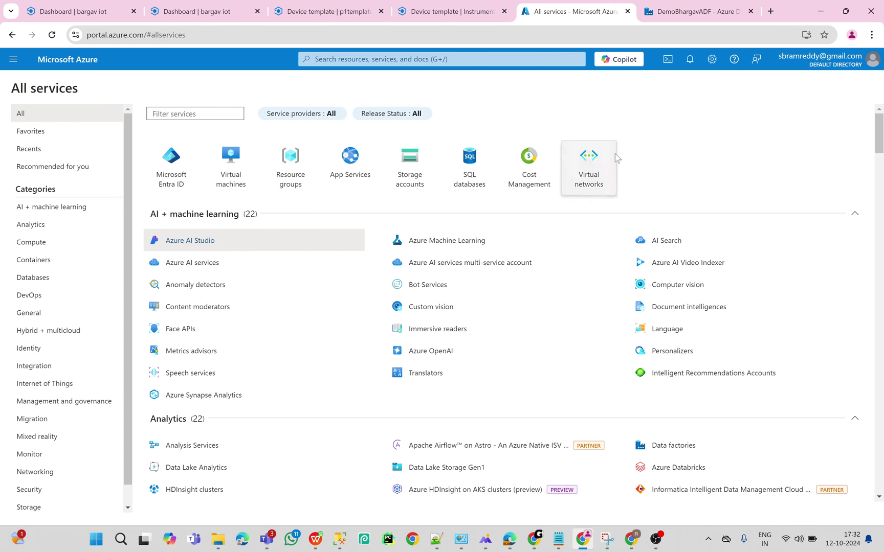
mouse_move(881, 132)
mouse_down()
mouse_move(882, 310)
mouse_move(879, 133)
mouse_up()
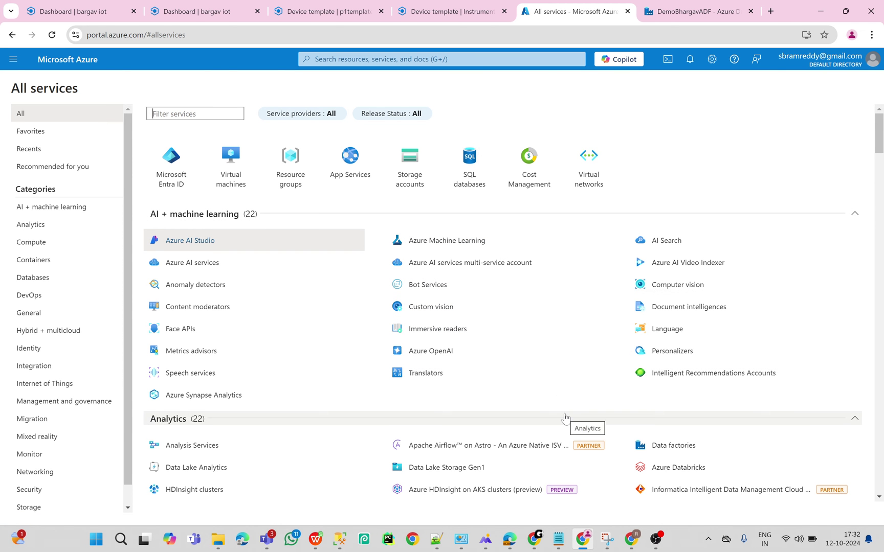
click(315, 539)
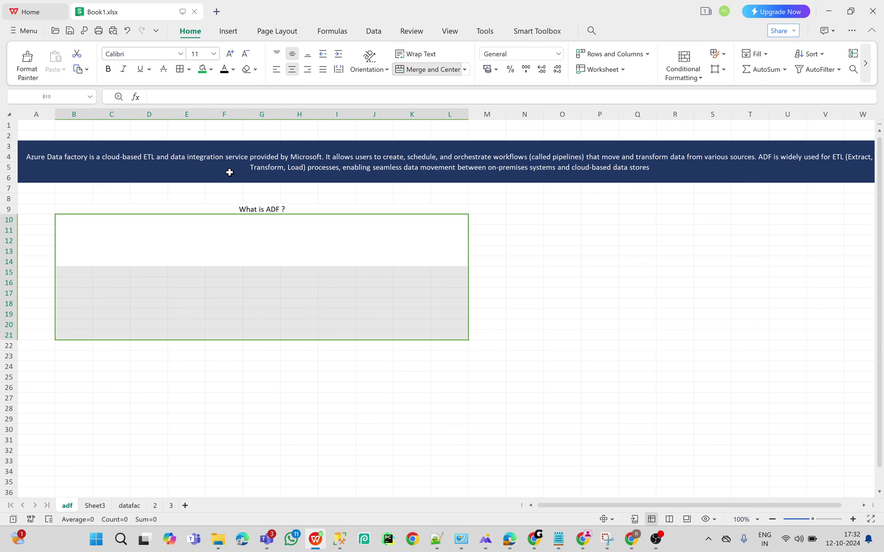
Step: Select the ADF description banner and box, then switch to the datafac sheet
click(279, 168)
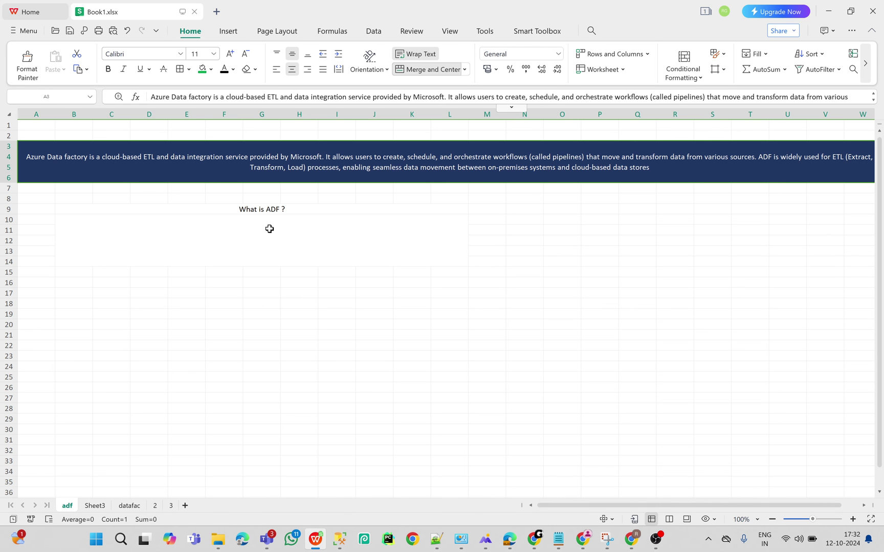
click(270, 229)
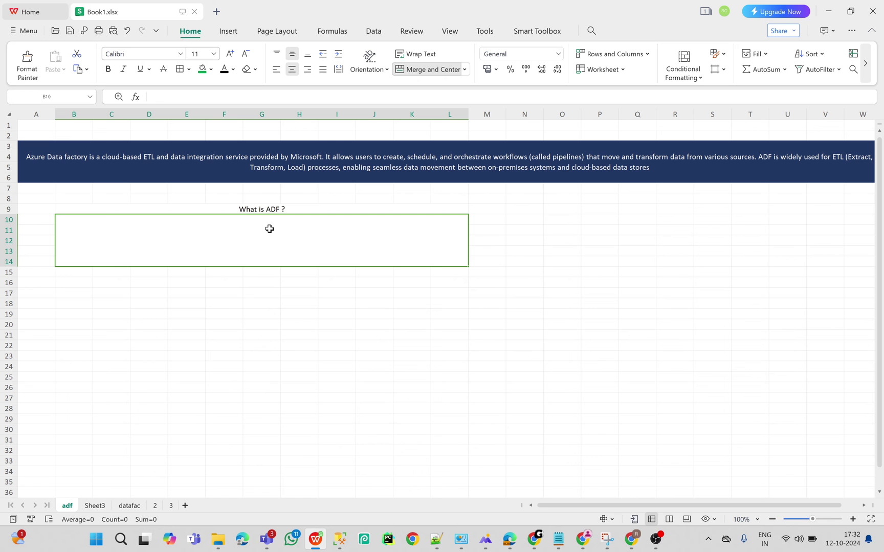
click(96, 506)
click(121, 510)
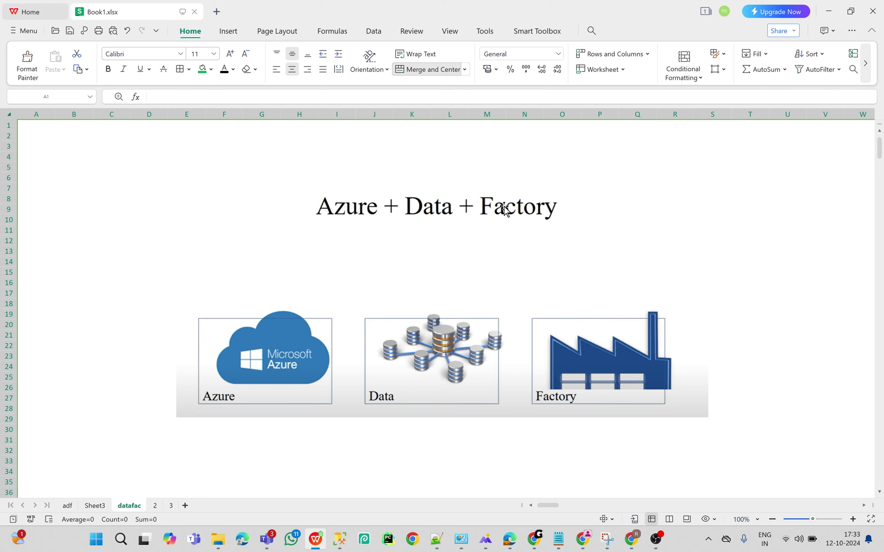
Step: Switch to sheet 2 with the Garment Factory process diagram
click(156, 506)
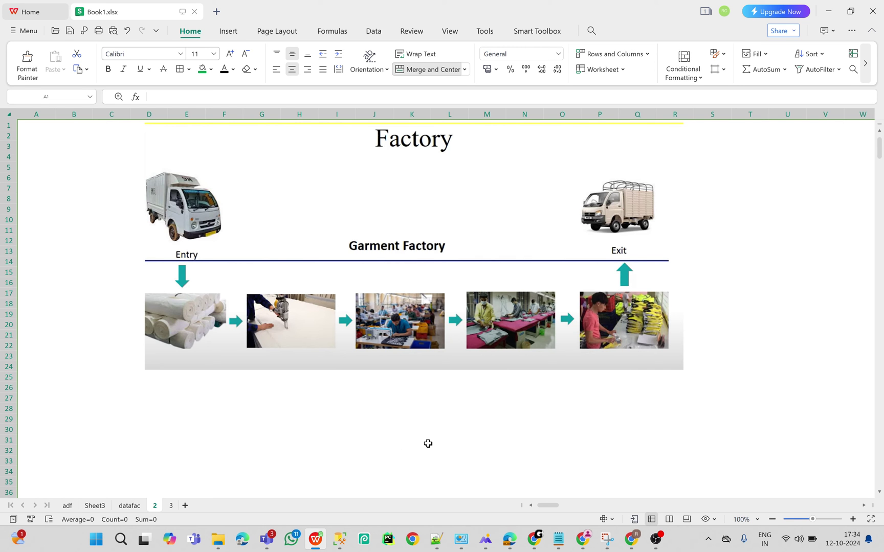
Step: View the Data Factory diagram on sheet 3, then switch to Sheet3's retail shop table
click(172, 505)
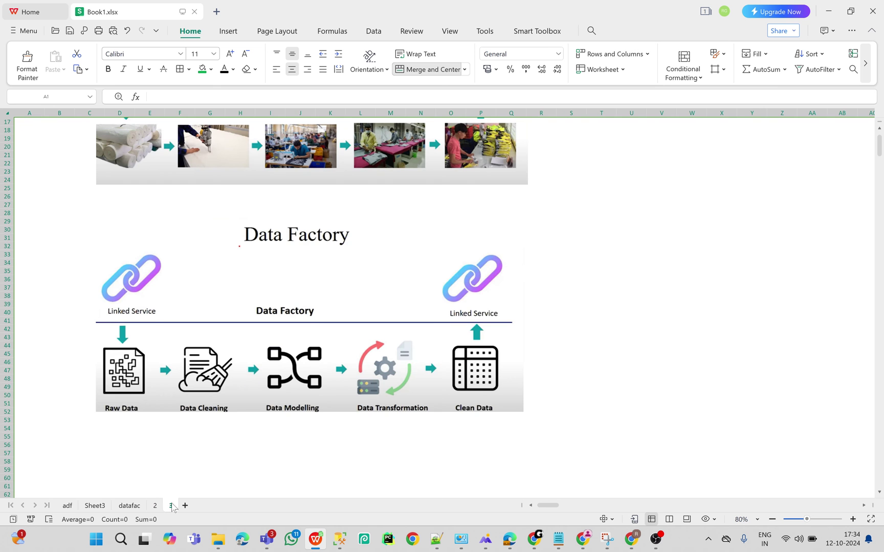
click(880, 128)
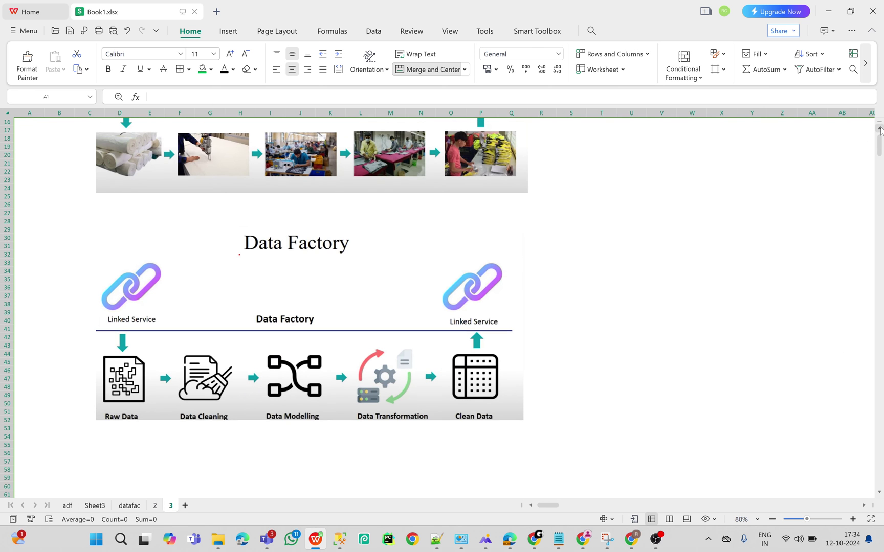
click(879, 128)
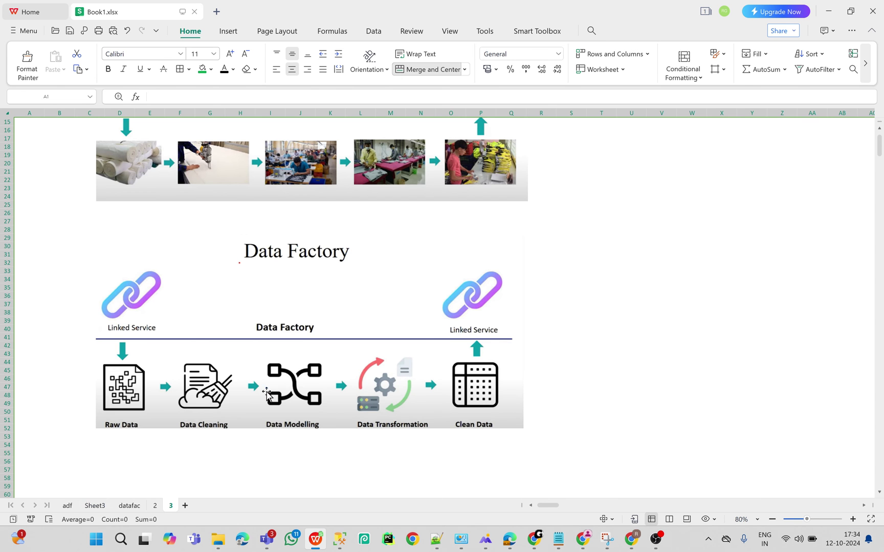
click(94, 504)
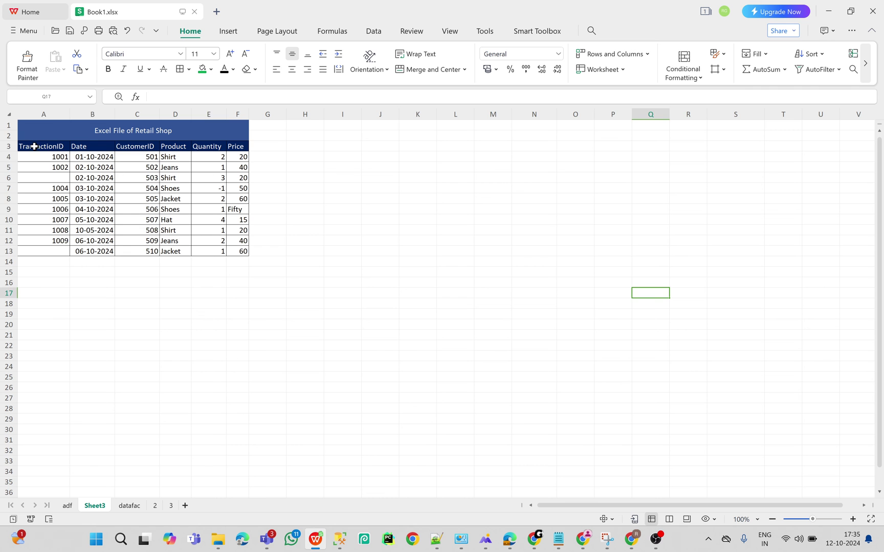
drag(34, 146, 235, 265)
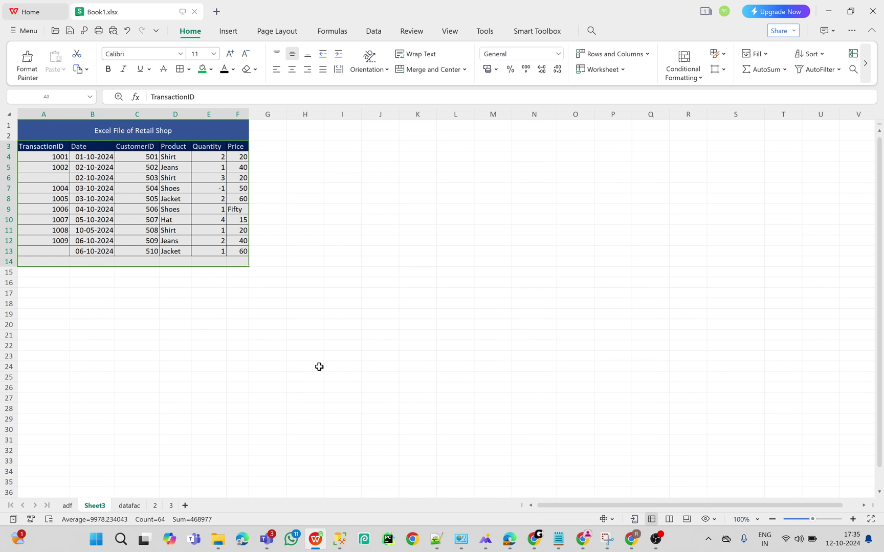
click(31, 147)
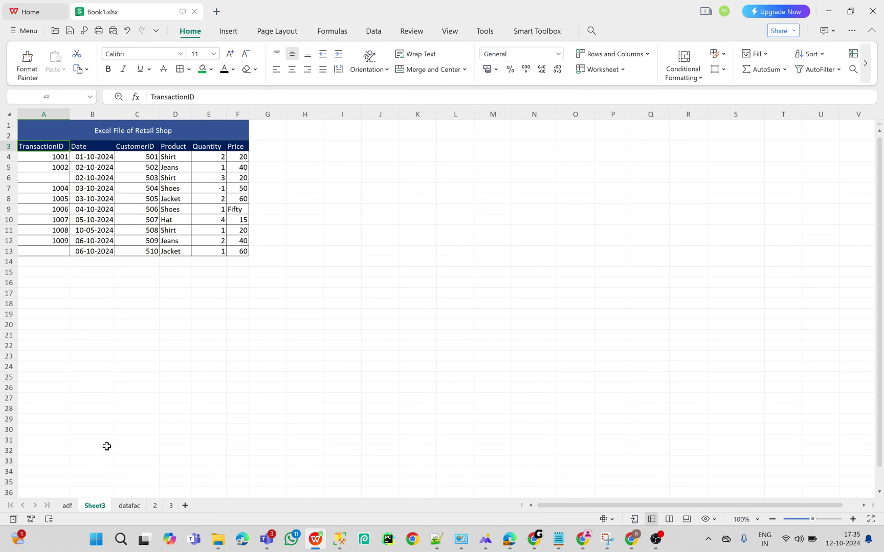
drag(29, 147, 58, 274)
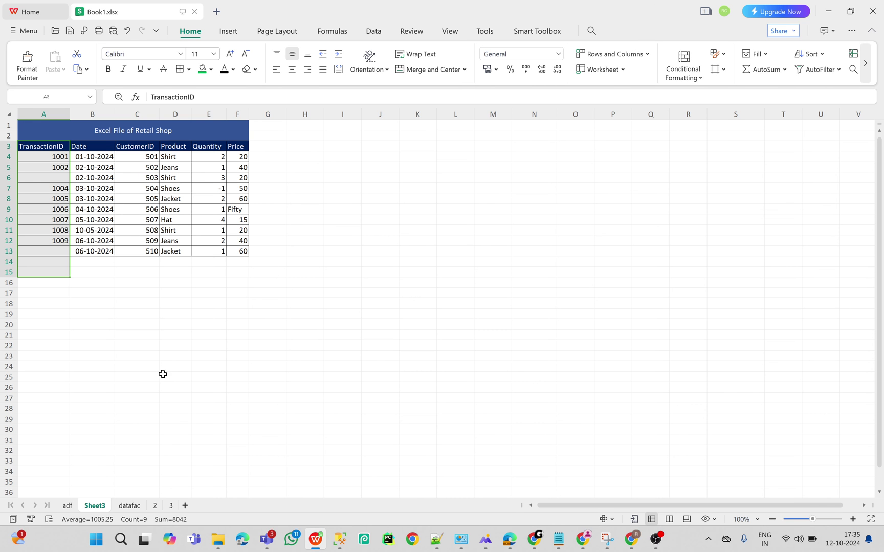
drag(87, 323, 173, 365)
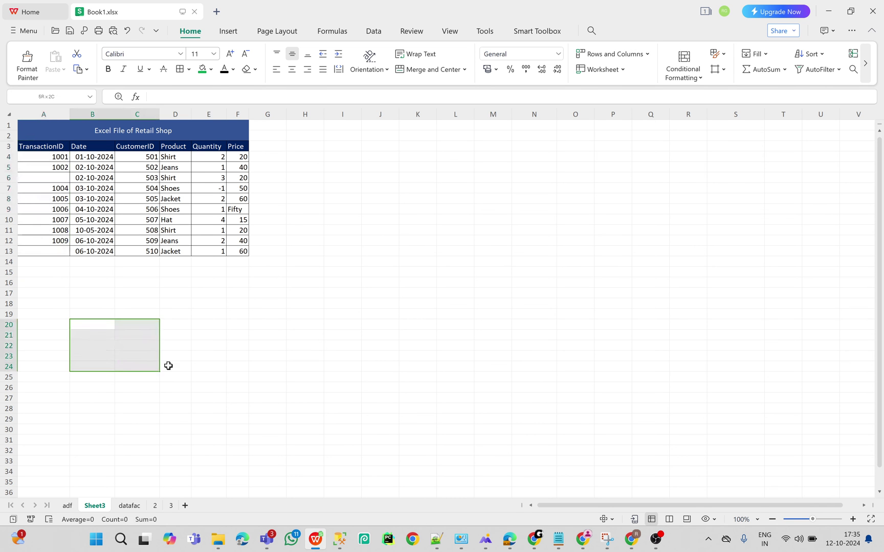
Step: Make B20:D24 a merged dark-blue block with white text reading 'excel data'
click(212, 69)
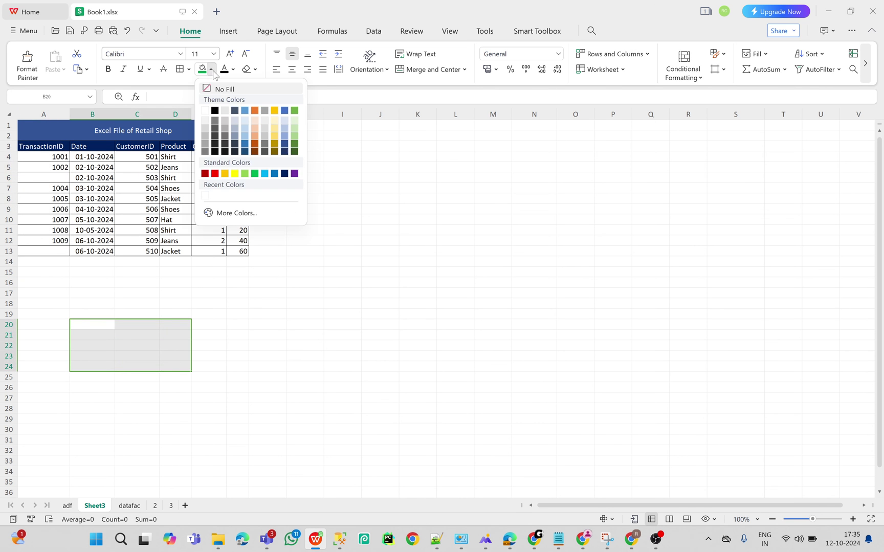
click(285, 174)
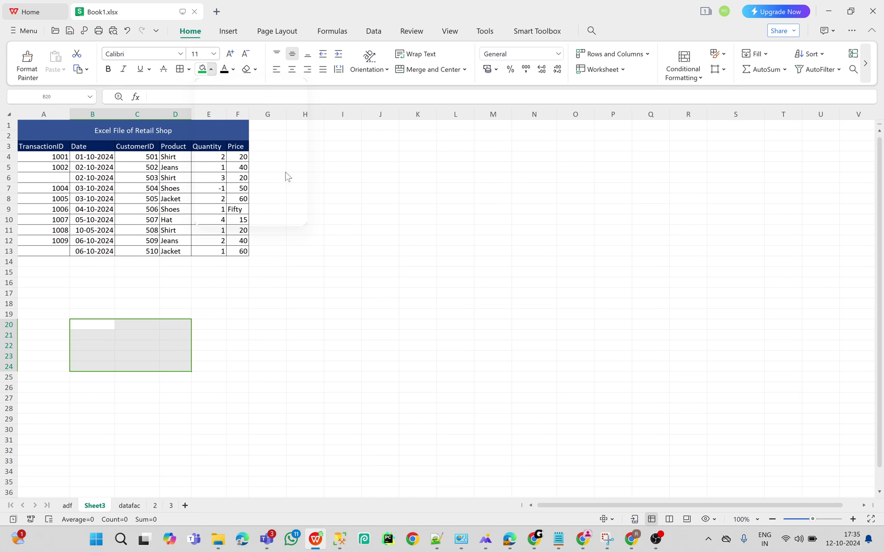
click(232, 74)
click(229, 110)
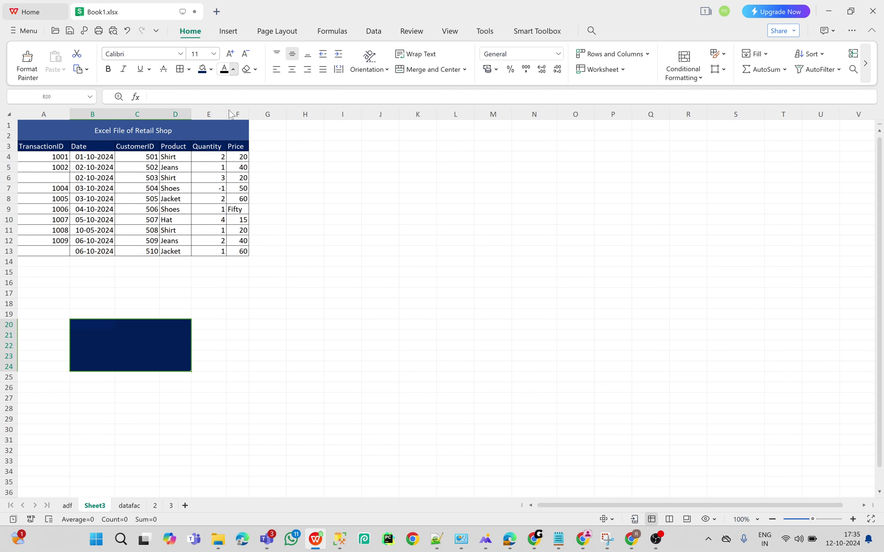
click(146, 343)
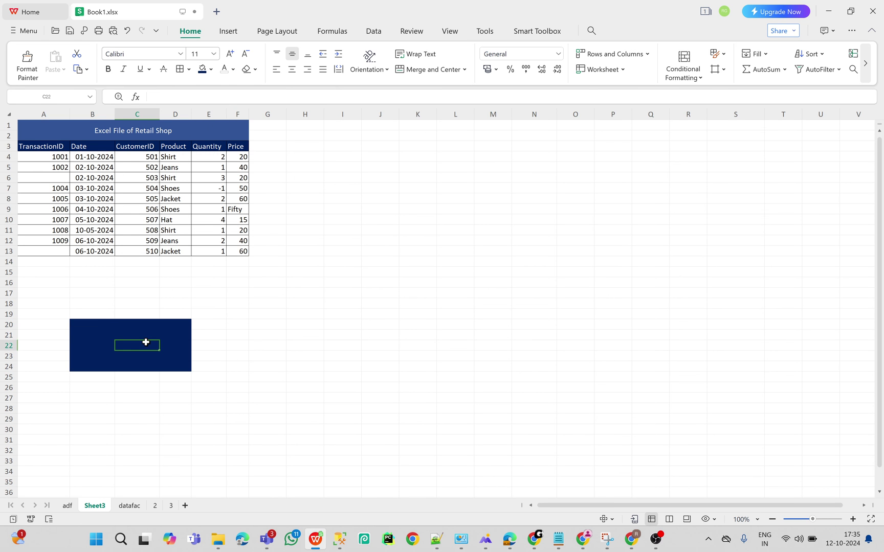
drag(84, 325, 180, 370)
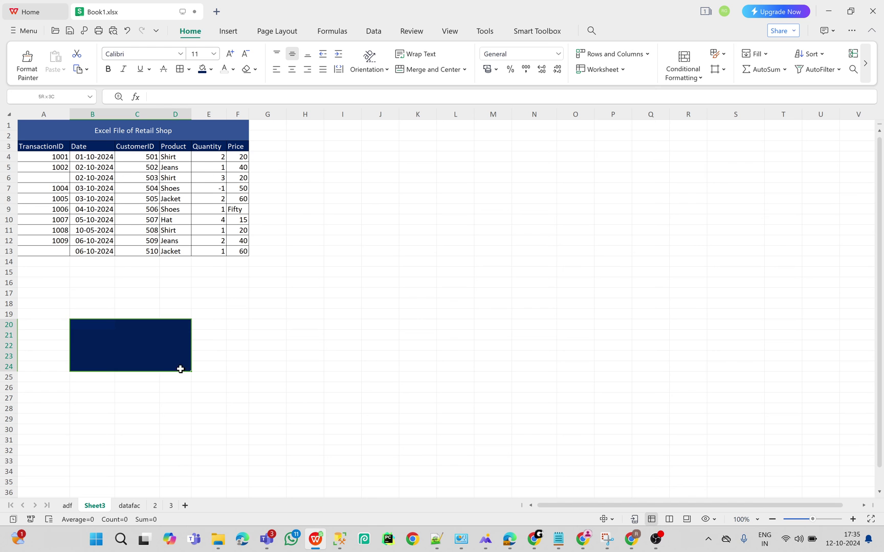
click(427, 69)
text(ex)
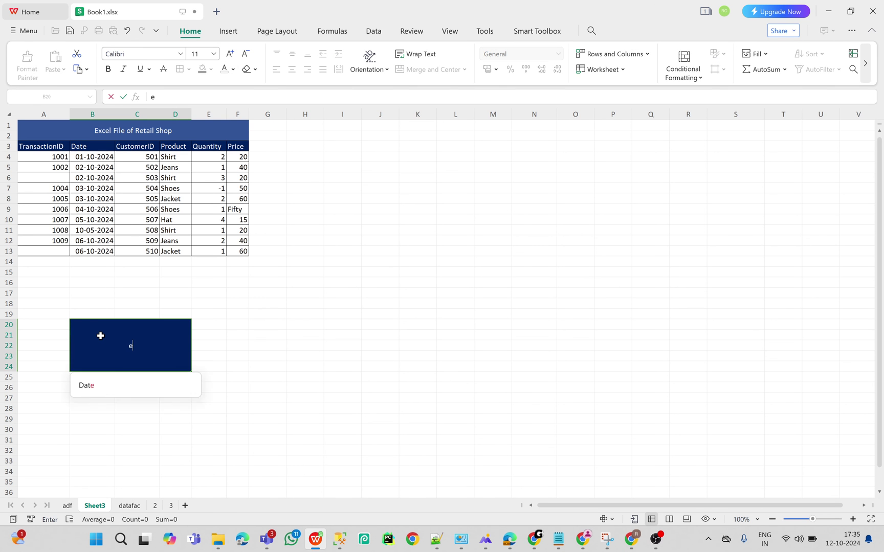
text(cel data)
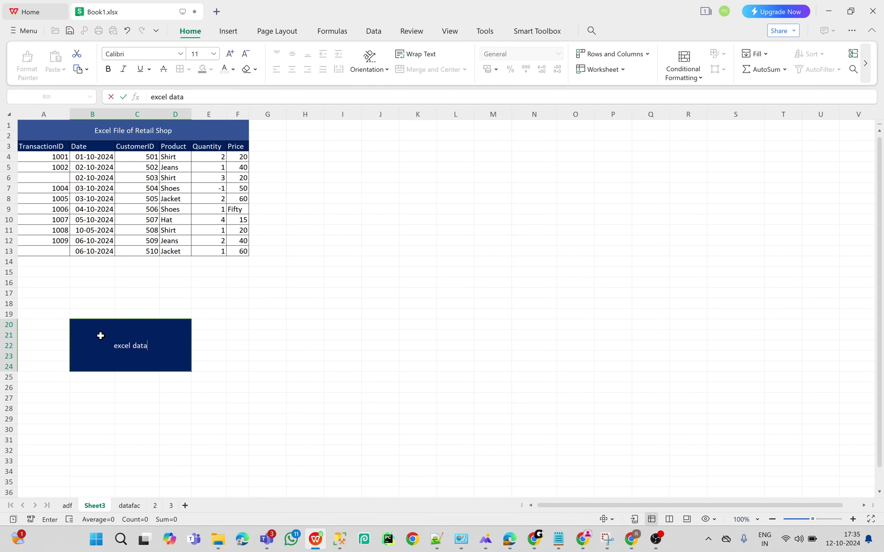
click(324, 406)
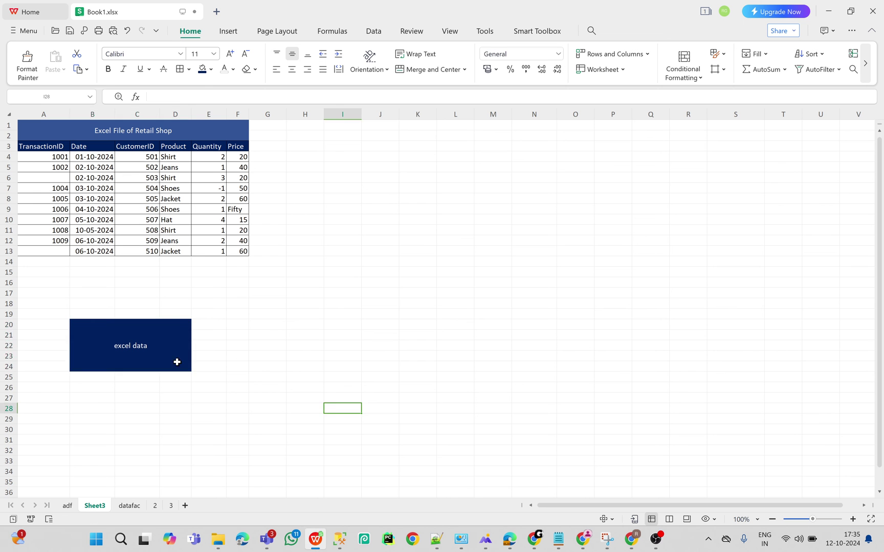
Step: Paste a copy of the block at K20 and relabel it 'azure db'
click(125, 340)
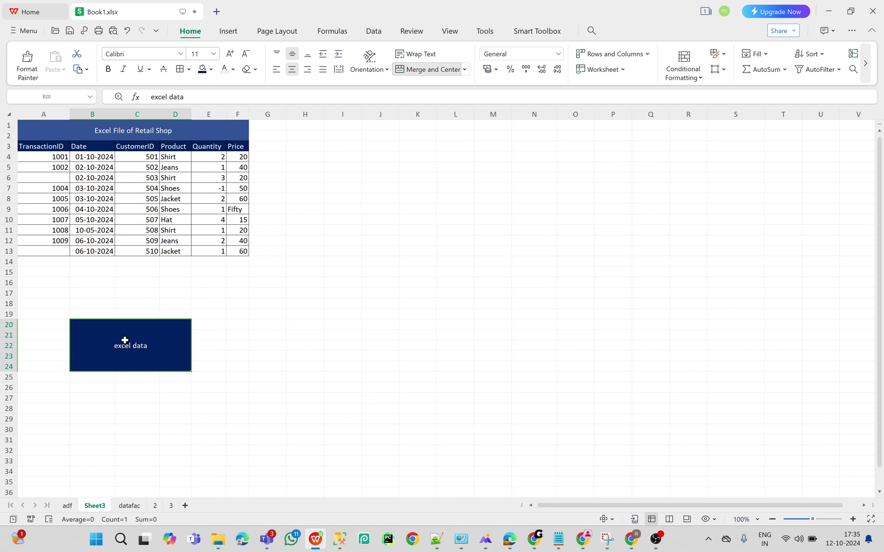
click(419, 324)
text(excel data)
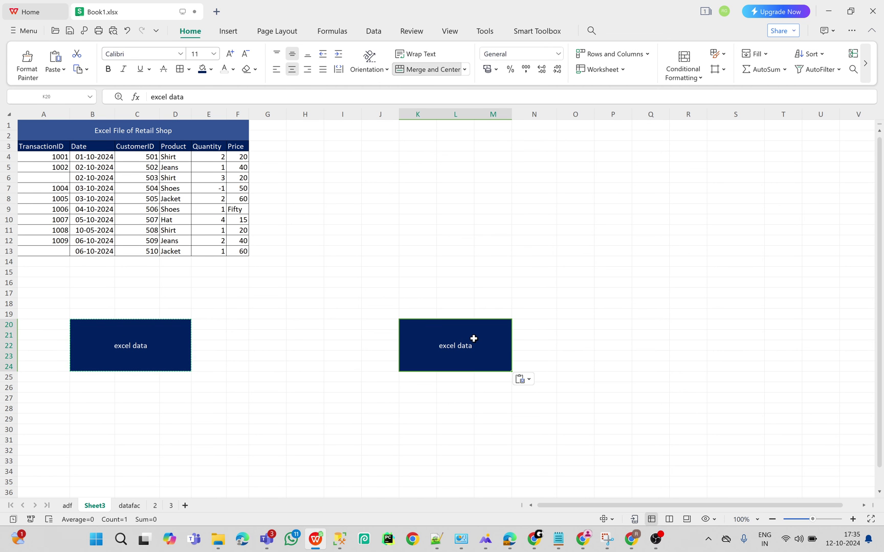
double_click(474, 339)
key(ctrl+a)
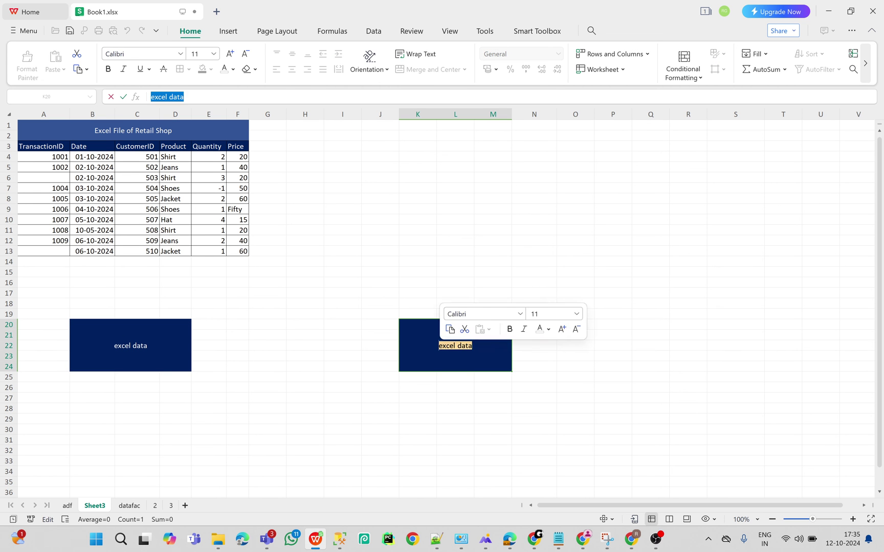
text(azure dat)
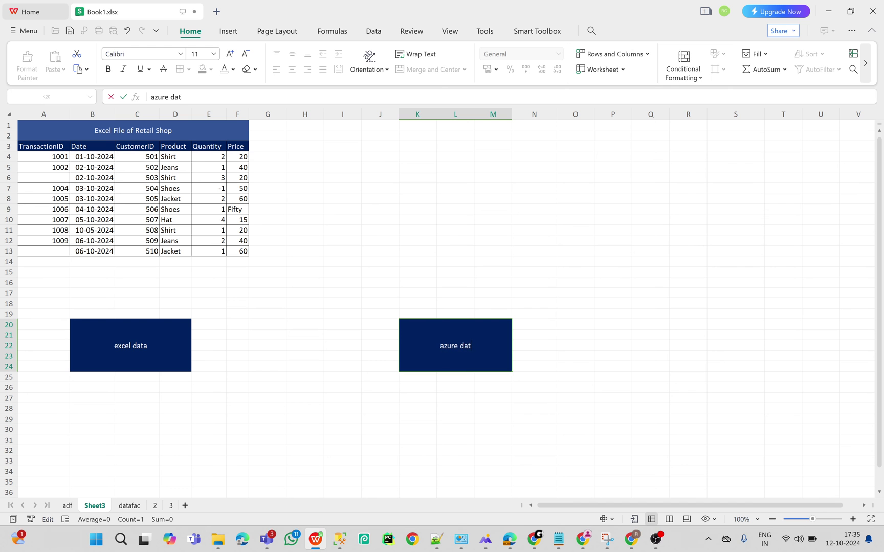
text(a)
key(BackSpace)
key(BackSpace)
key(BackSpace)
text(b)
click(563, 358)
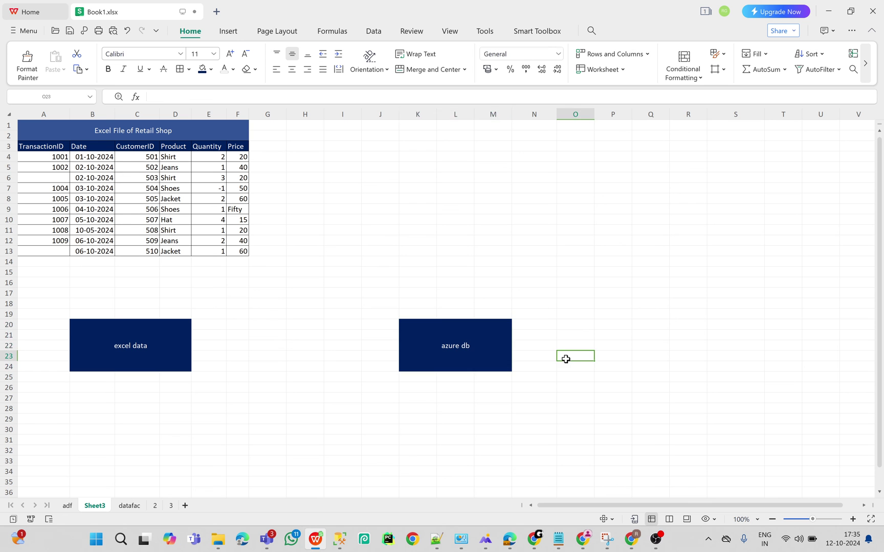
Step: Fill the 'azure db' block at K20:M24 green
click(460, 347)
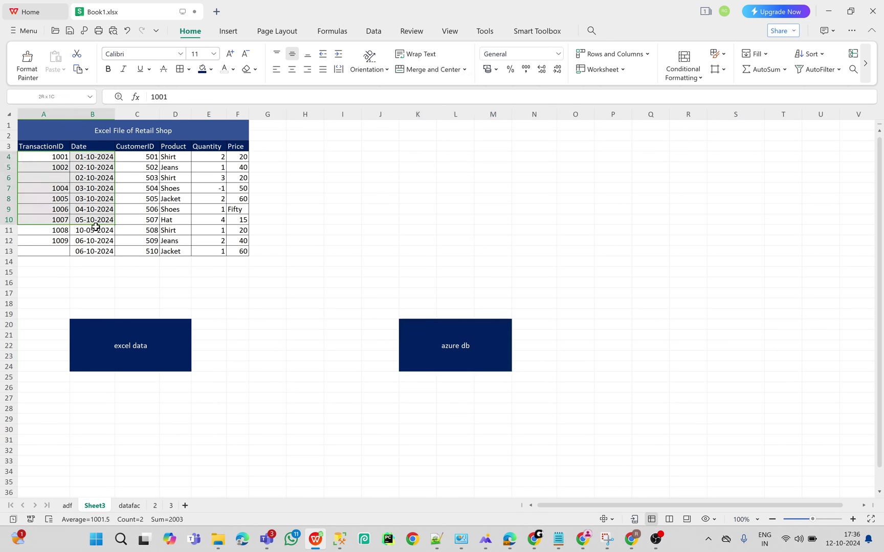
drag(50, 159, 177, 245)
click(466, 344)
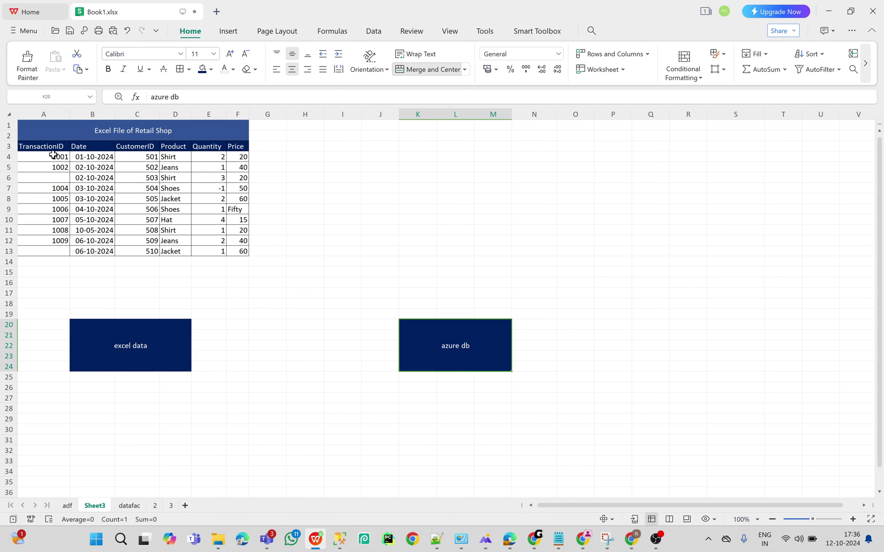
click(30, 146)
click(422, 326)
click(210, 70)
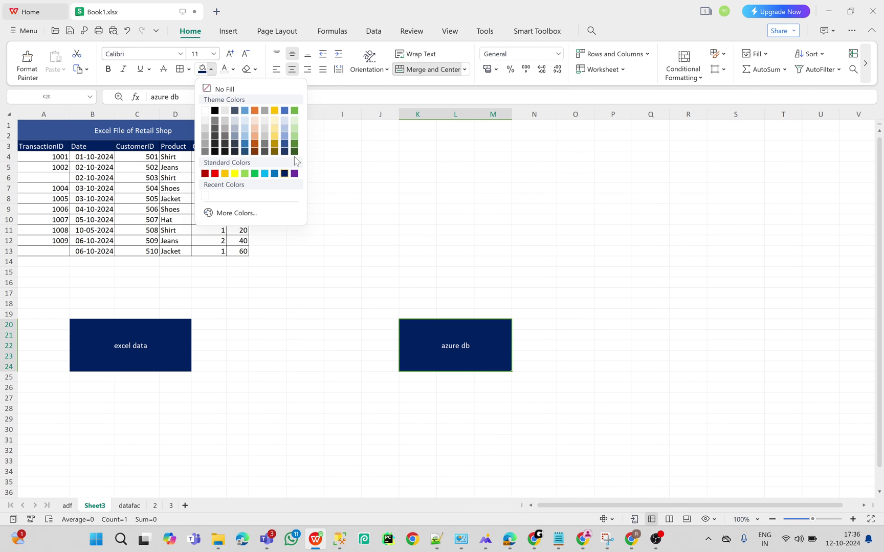
click(255, 174)
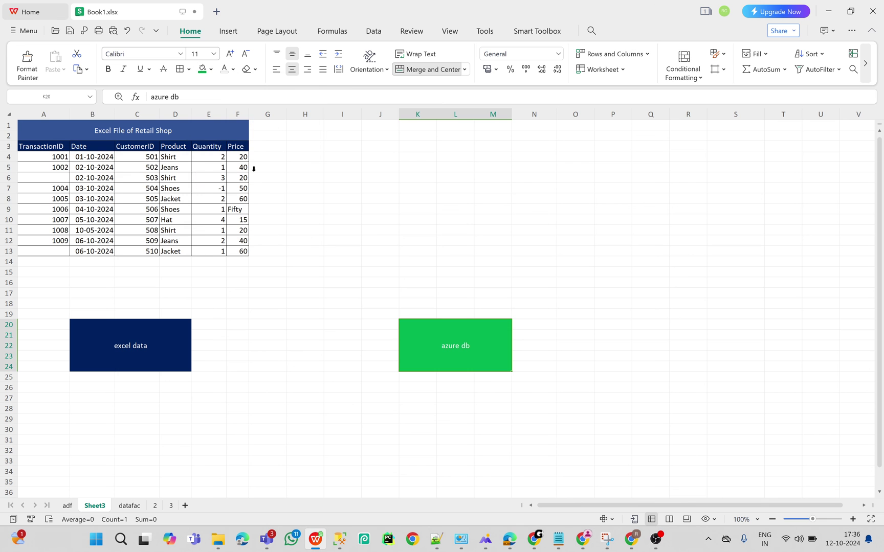
drag(24, 148, 239, 251)
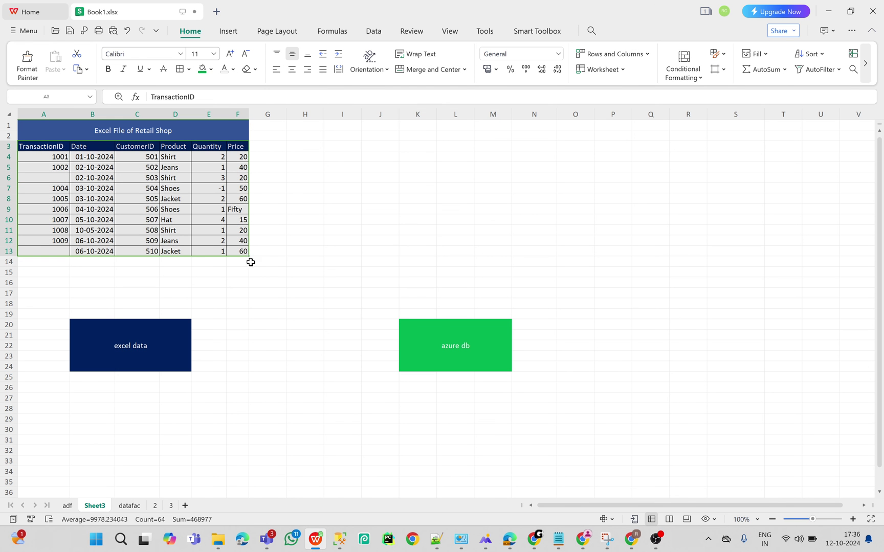
Step: Fill the 'Fifty' price cell F9 red
click(235, 207)
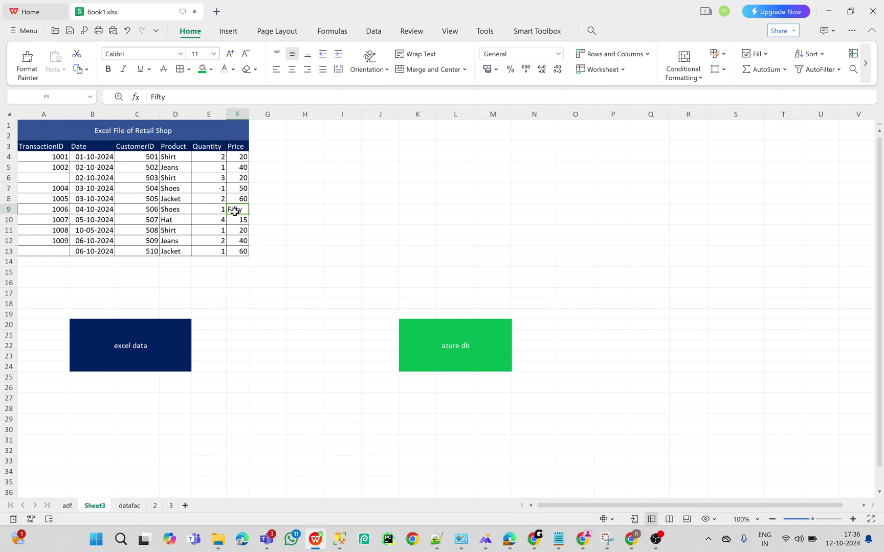
click(239, 158)
click(236, 208)
click(211, 70)
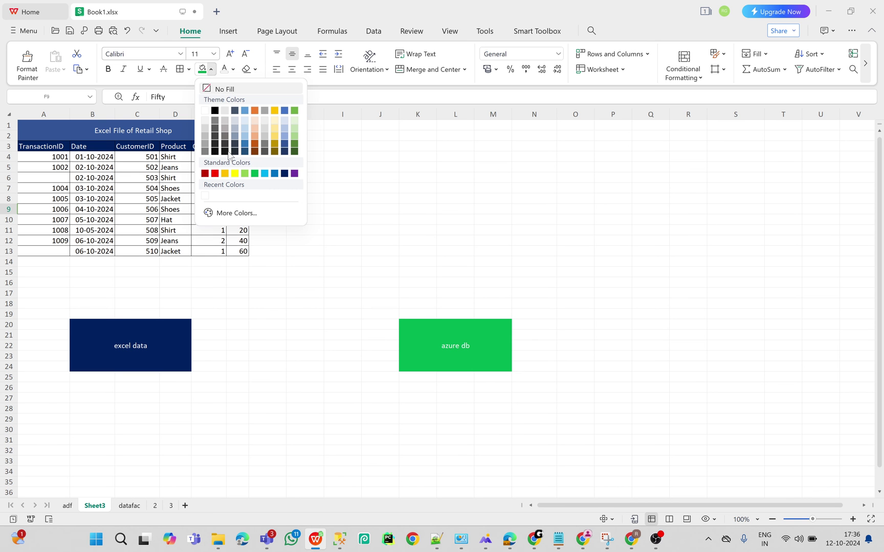
click(214, 175)
click(269, 221)
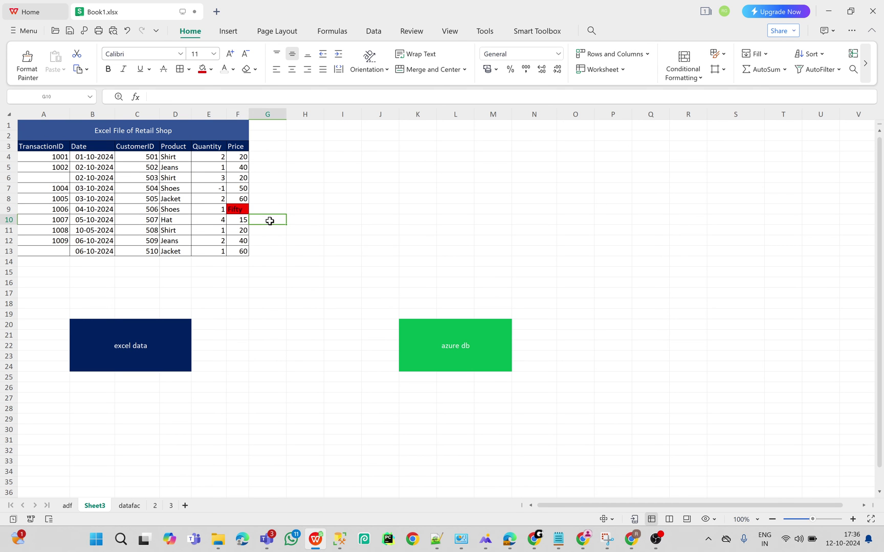
drag(239, 150, 241, 252)
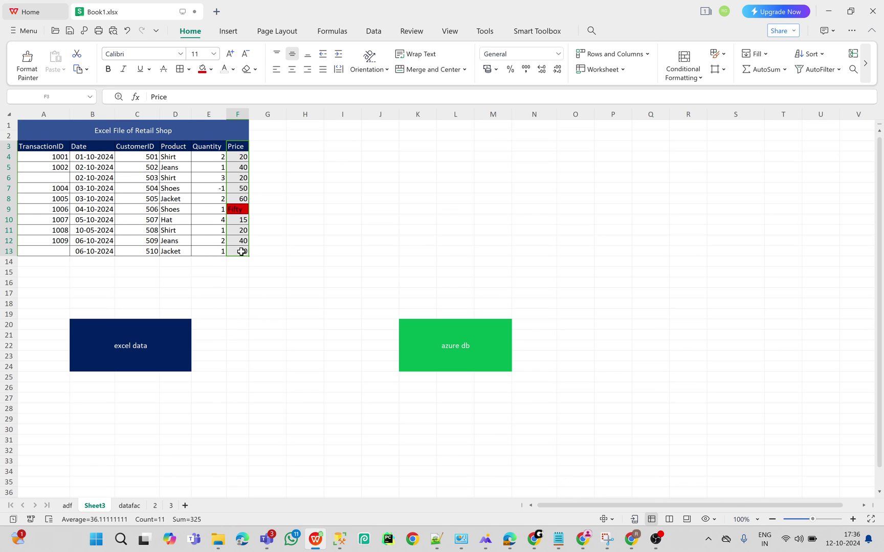
click(240, 209)
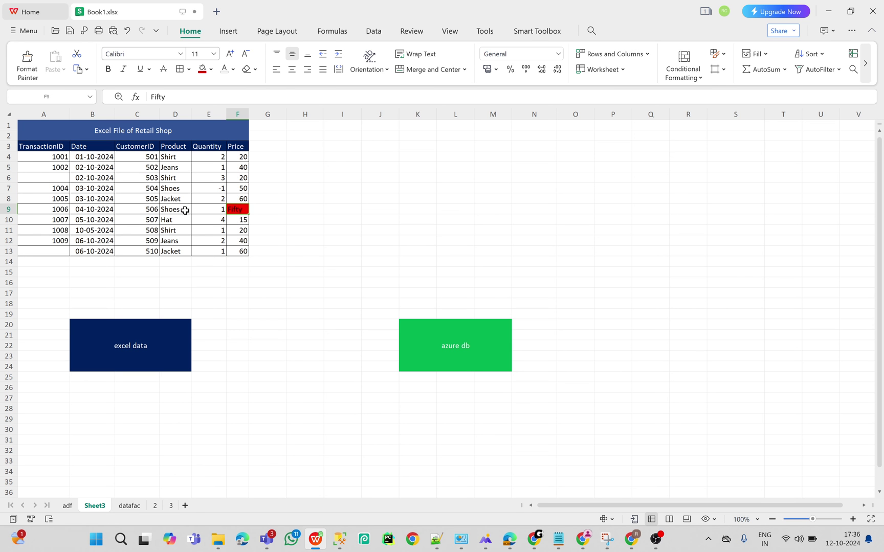
drag(184, 210, 238, 208)
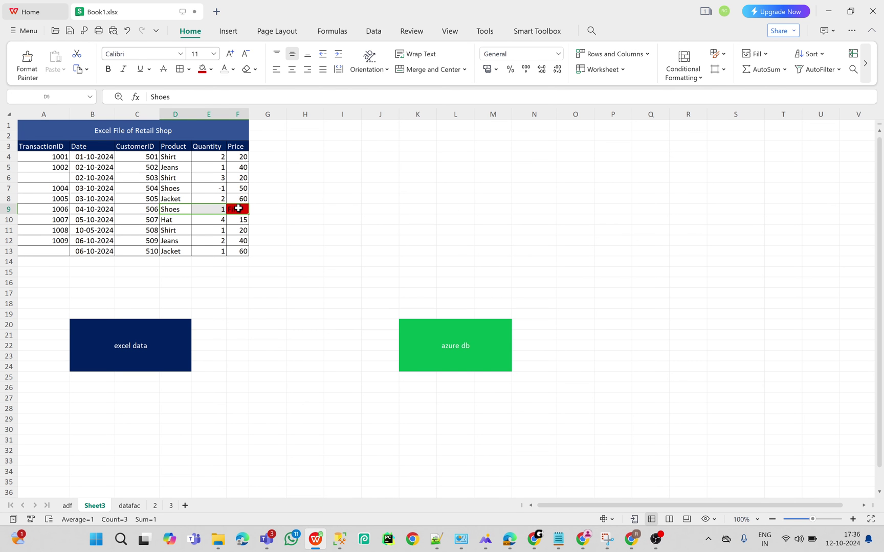
click(238, 208)
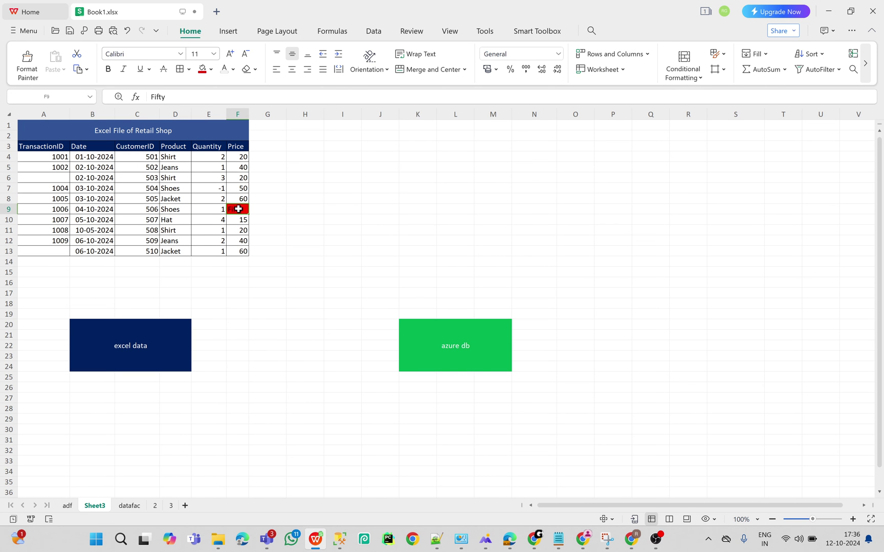
Step: Fill the -1 quantity in E7 and blank TransactionIDs A6 and A13 red
click(212, 188)
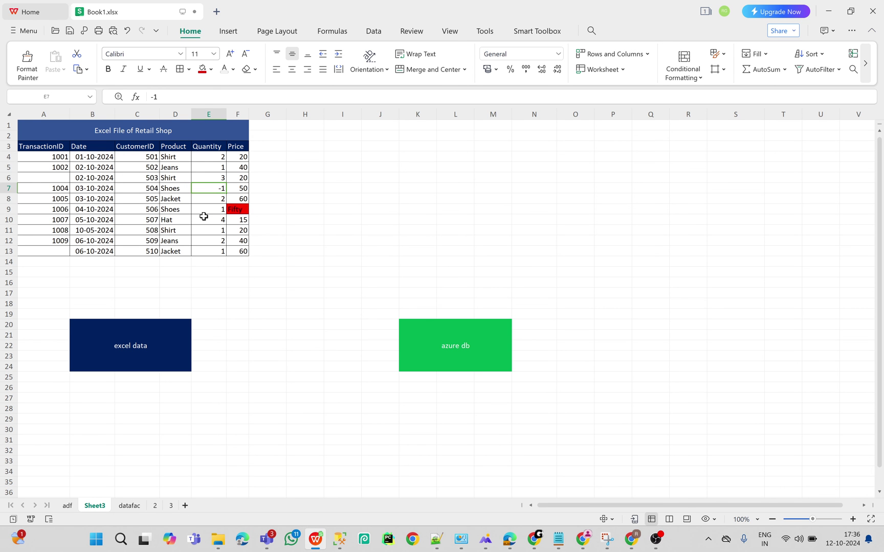
click(203, 69)
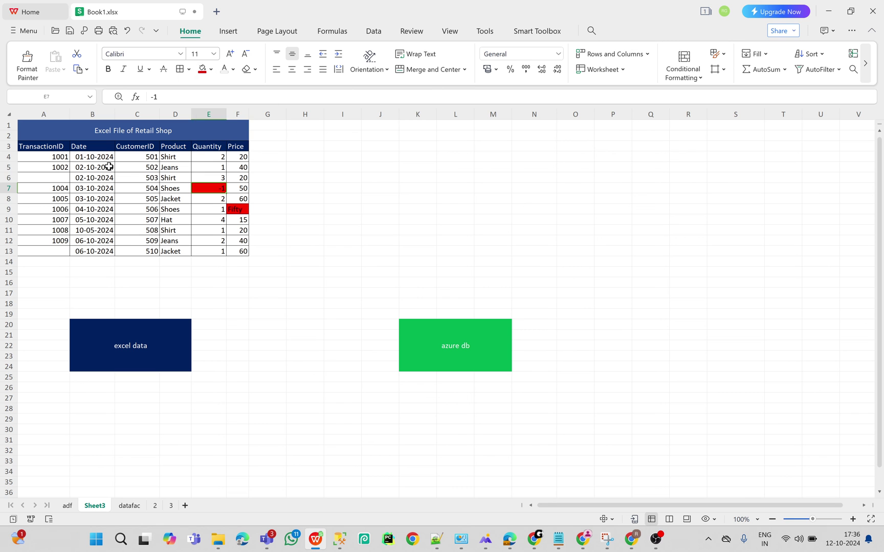
click(55, 177)
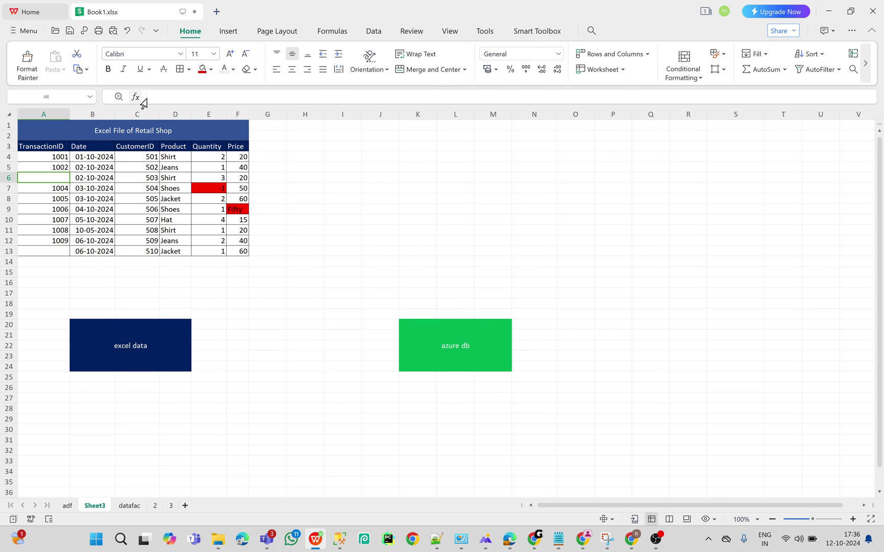
click(204, 74)
click(57, 251)
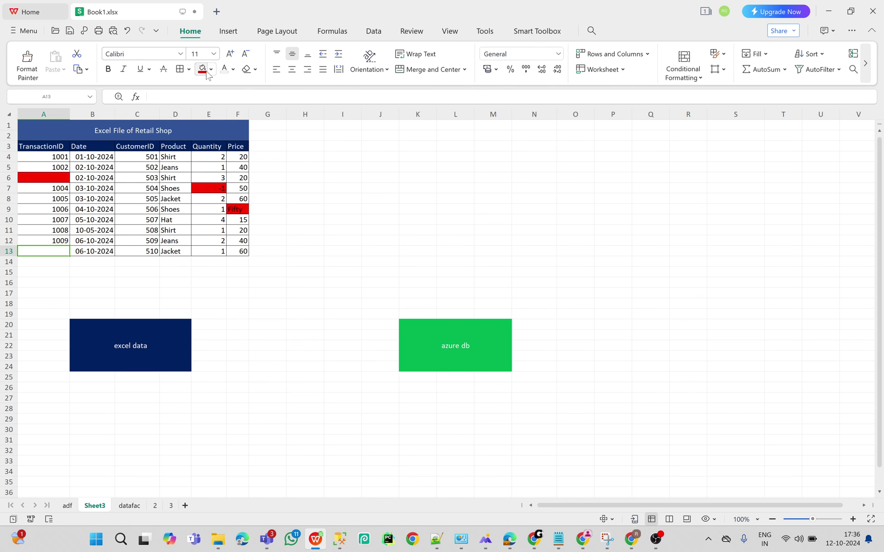
click(207, 73)
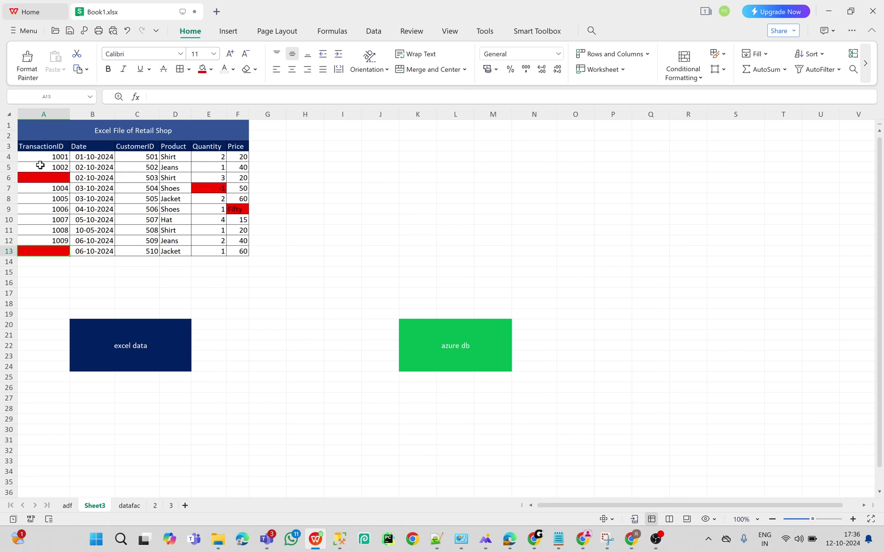
click(23, 147)
Step: Copy the raw table A3:F13 to L3 and fill the copy's header row green
drag(23, 148, 234, 250)
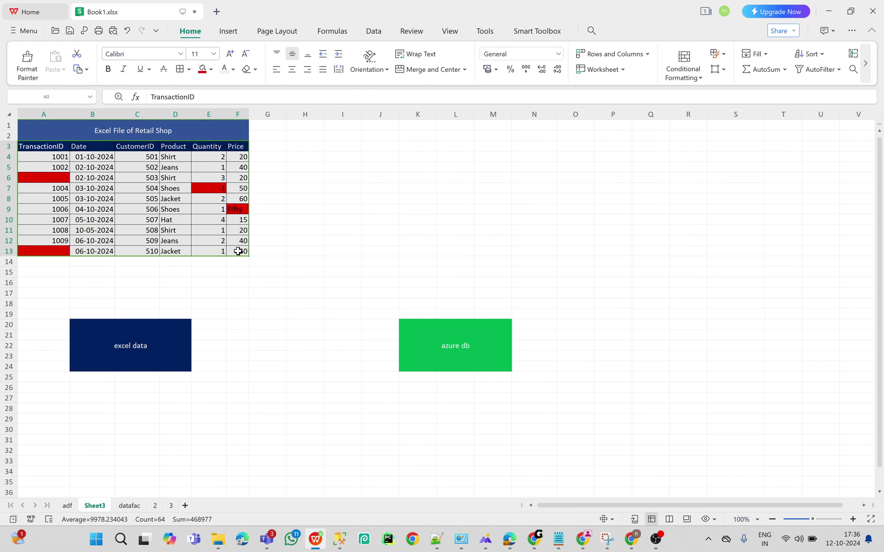
key(ctrl+c)
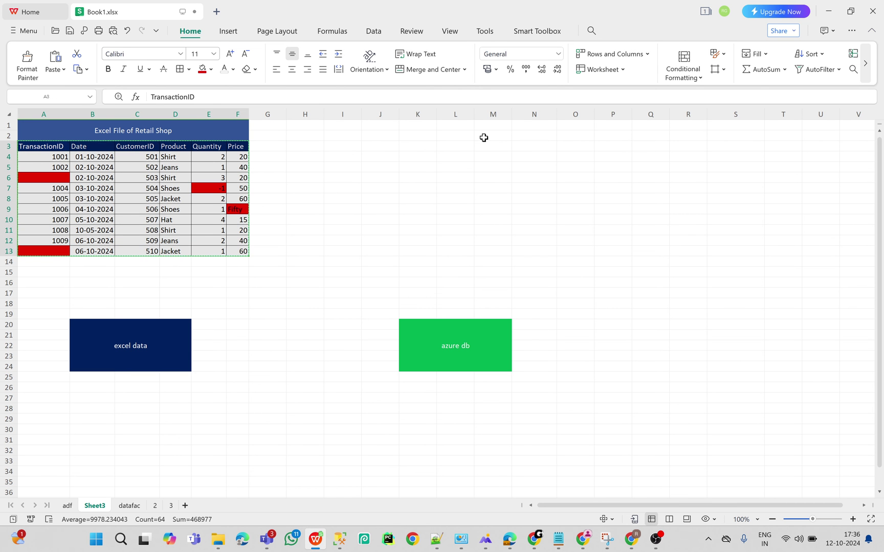
click(461, 146)
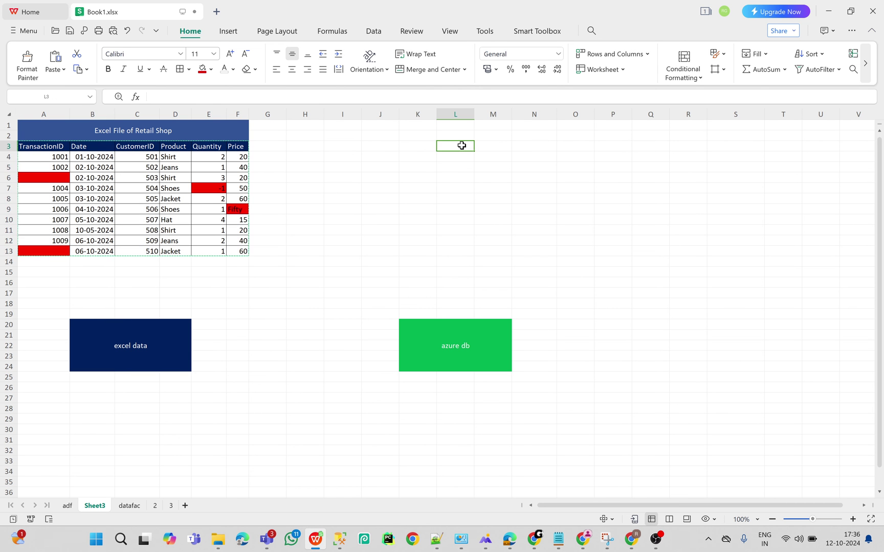
key(ctrl+v)
drag(454, 146, 646, 148)
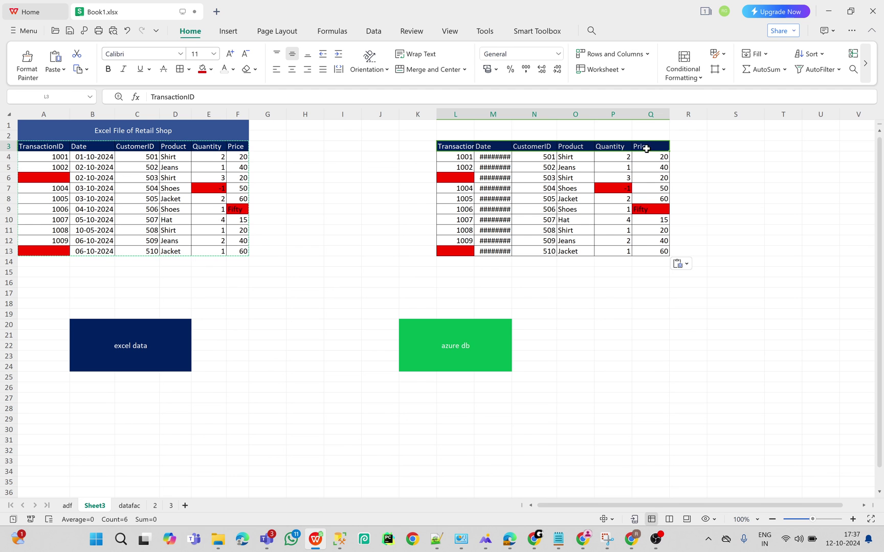
click(211, 69)
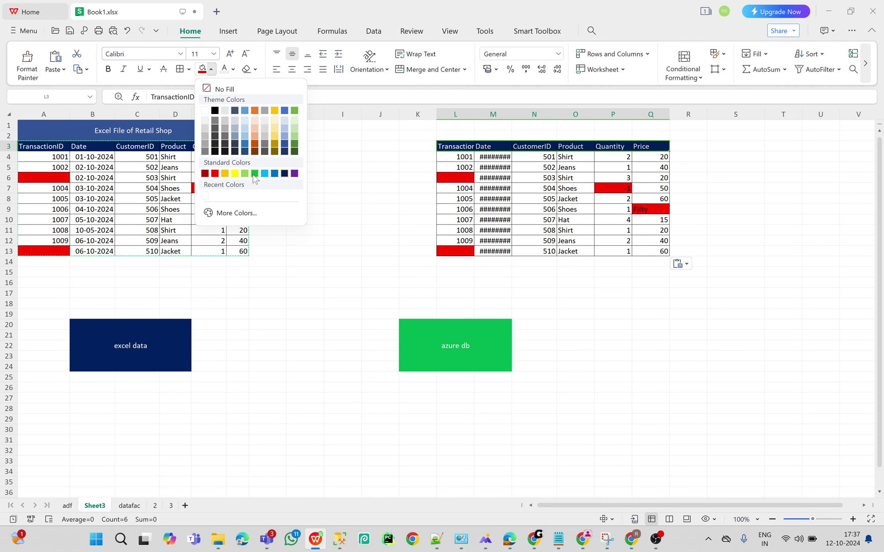
click(255, 174)
Step: Correct the copy: price 50 in Q9, quantity 1 in P7, IDs 1003 and 1010
click(648, 211)
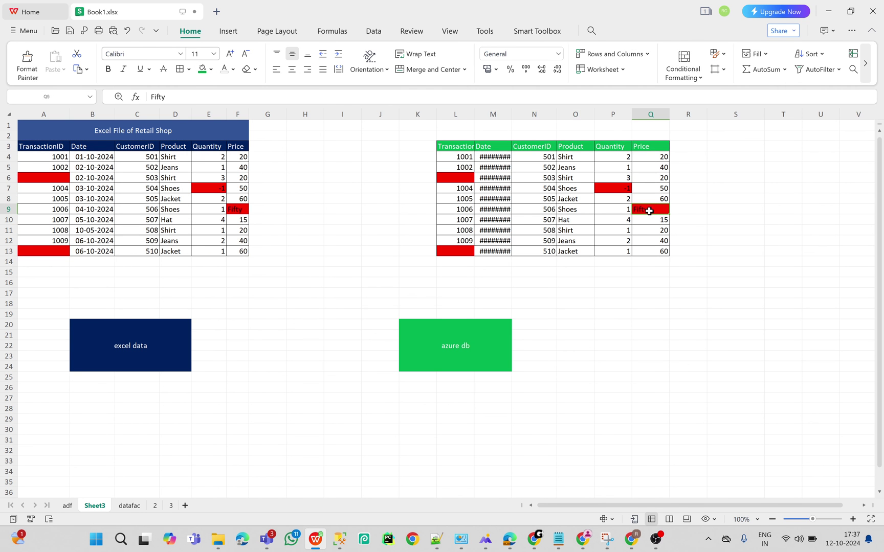
text(50)
click(732, 227)
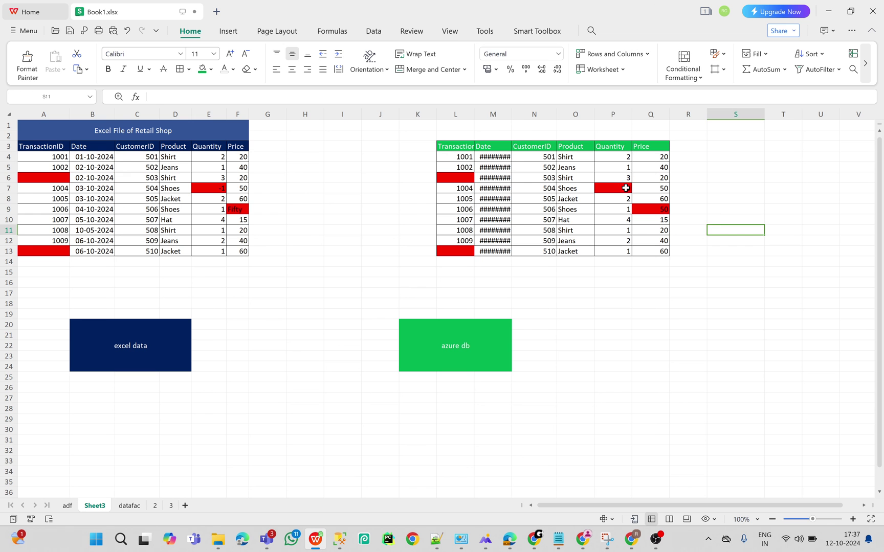
click(625, 188)
text(1)
click(619, 312)
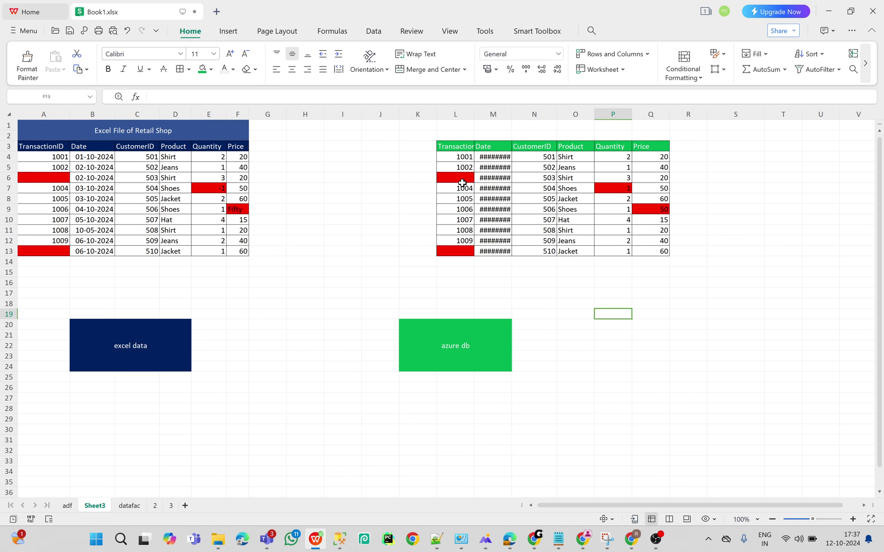
click(462, 179)
text(1003)
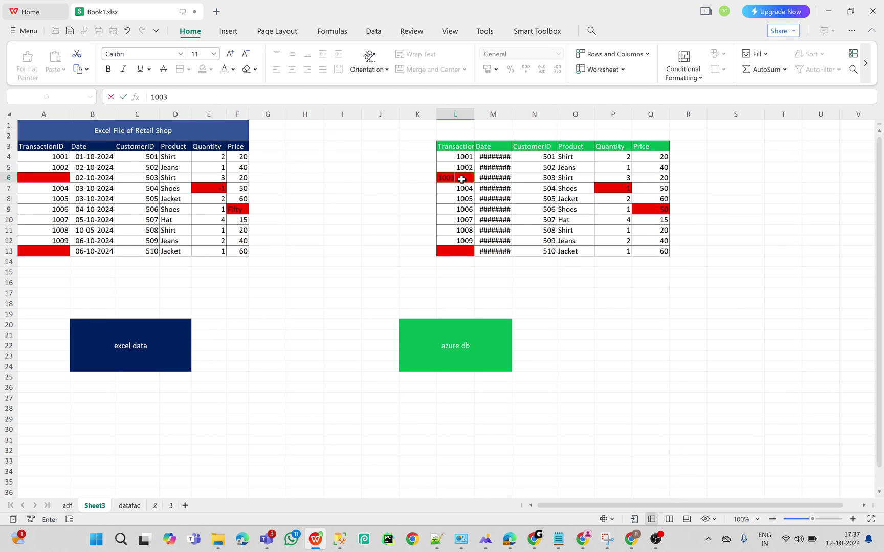
click(456, 251)
text(10)
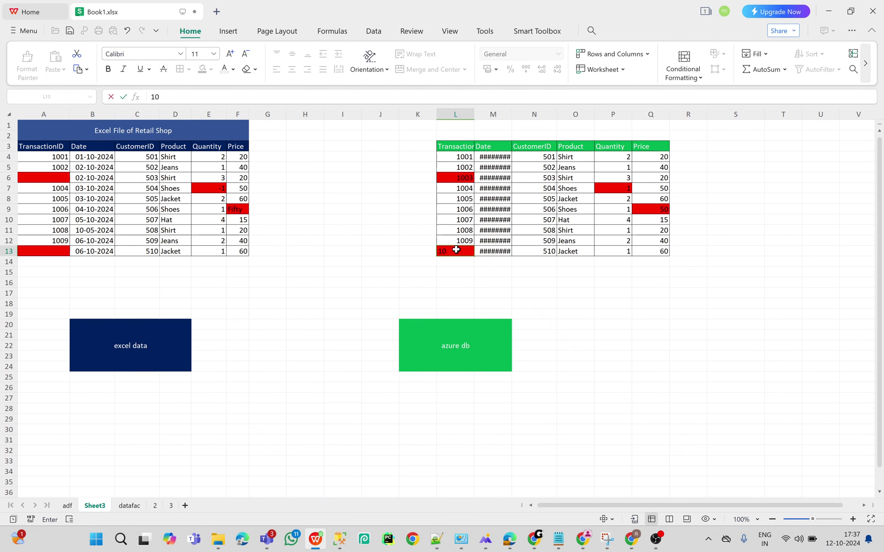
text(10)
click(672, 296)
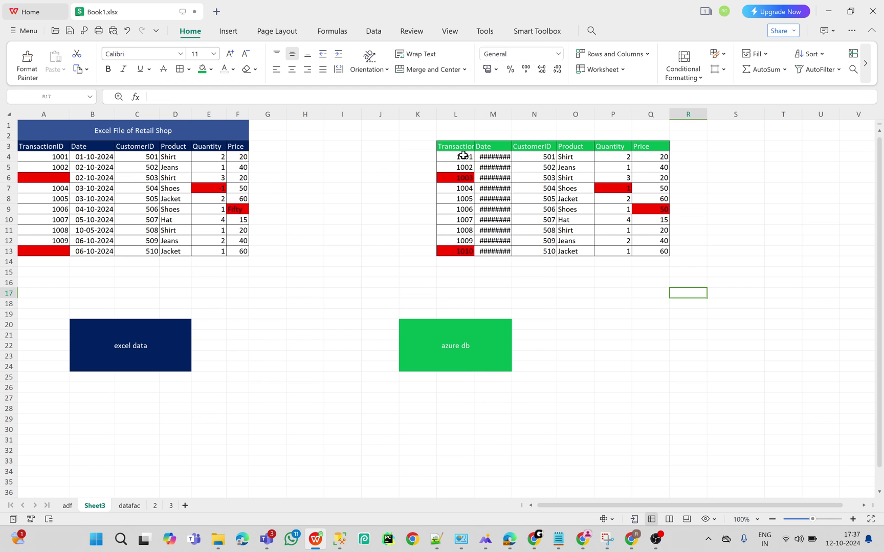
Step: Clear the red fills in the copy with Format Painter and widen the Date column M
click(460, 155)
click(28, 63)
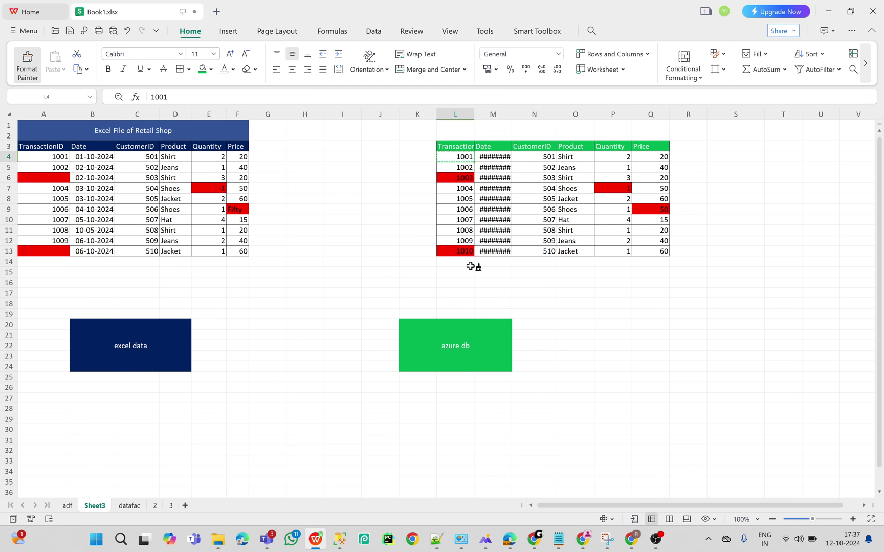
drag(456, 159, 454, 250)
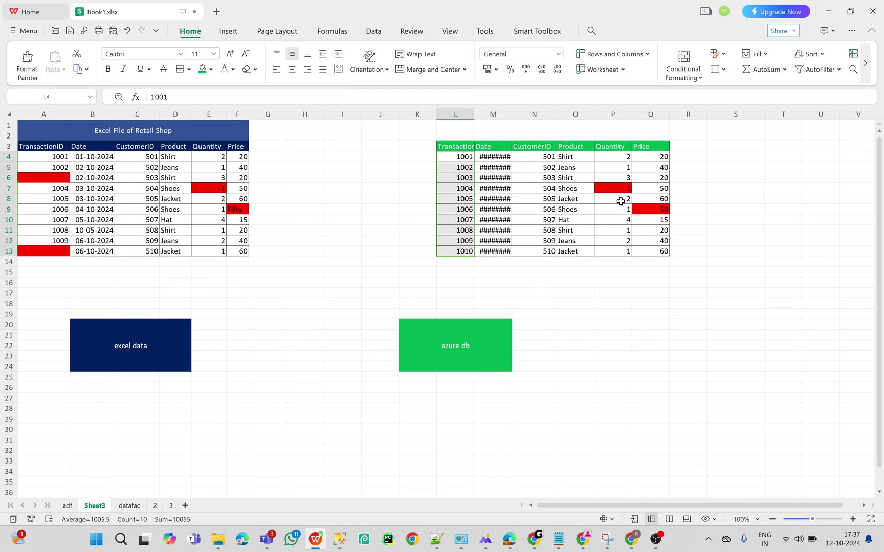
click(618, 189)
drag(618, 188, 656, 207)
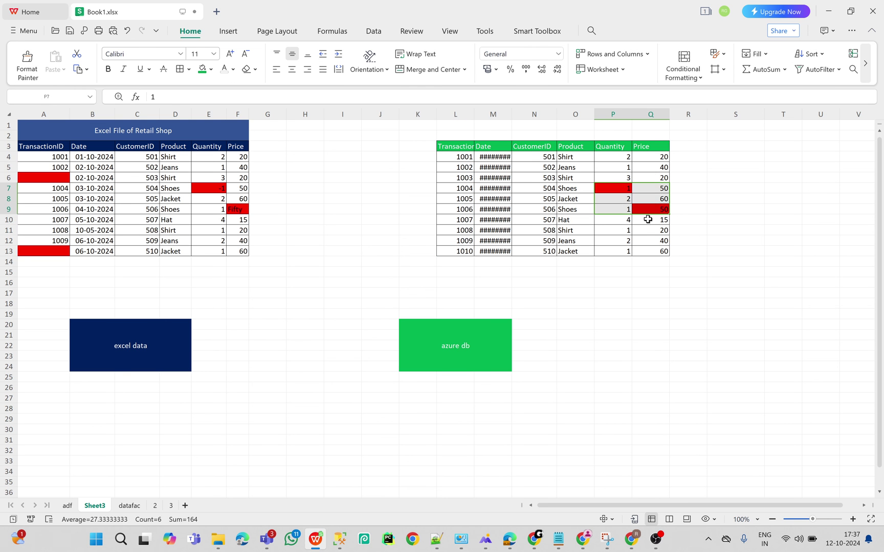
click(618, 232)
click(28, 62)
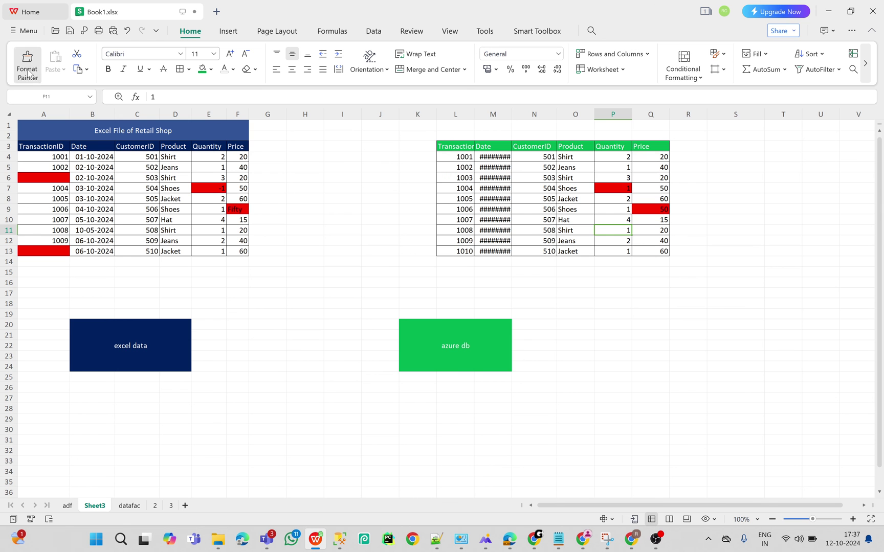
drag(611, 187, 660, 208)
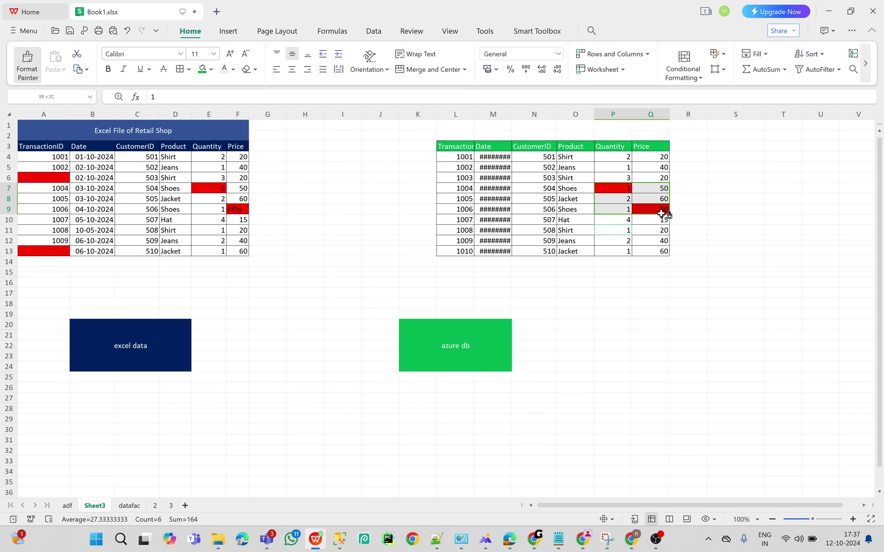
drag(511, 114, 542, 109)
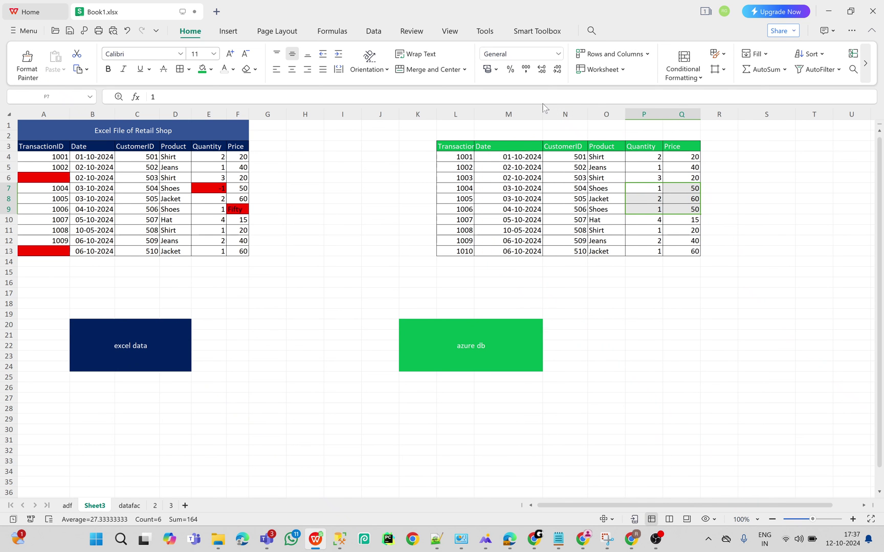
Step: Enter the label 'clean' in F28, erase stray F29 text, and begin 'Total_price' in R3
click(657, 303)
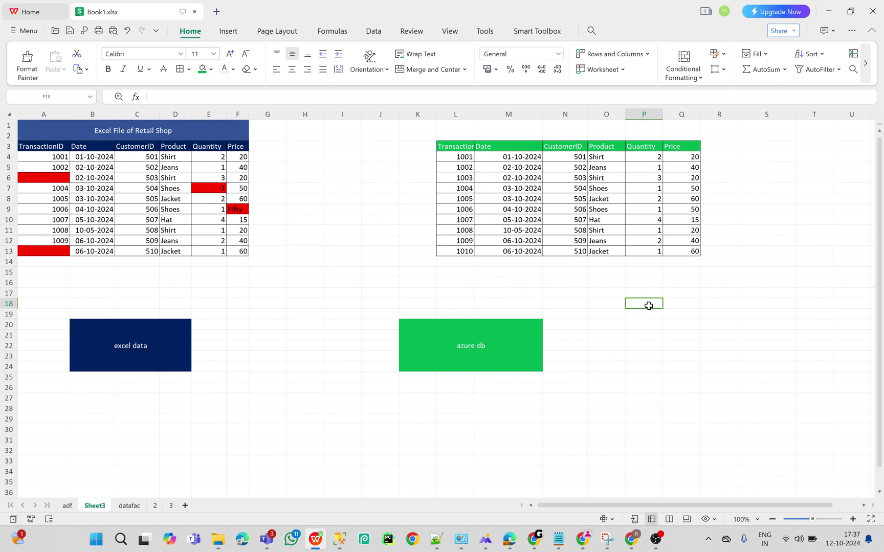
click(233, 404)
text(clean)
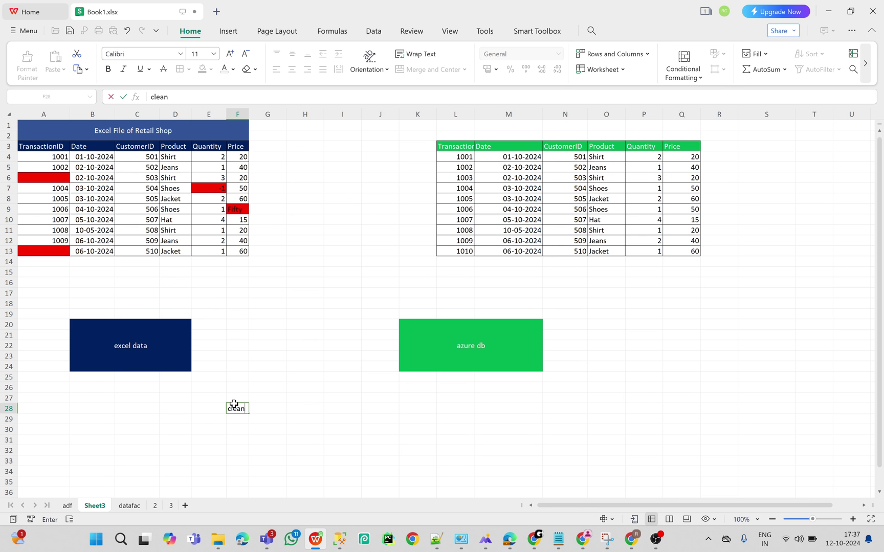
key(Return)
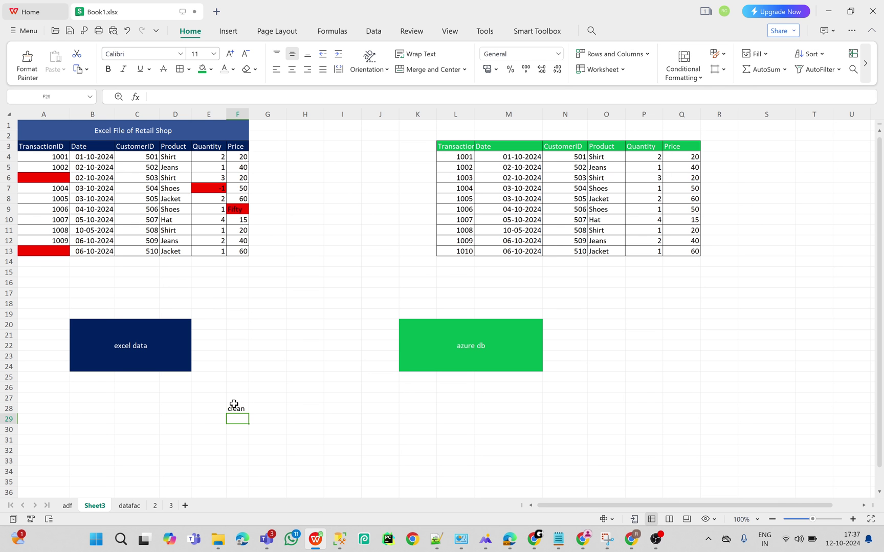
text(tra)
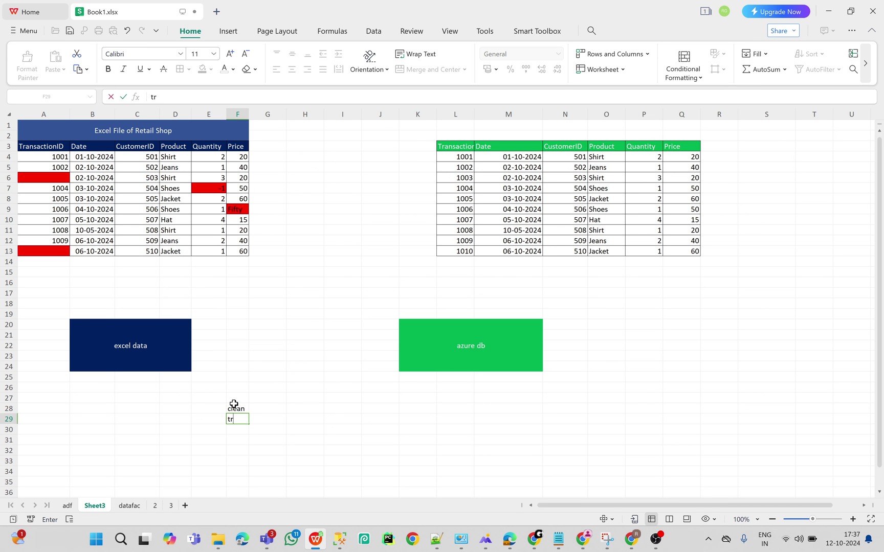
key(BackSpace)
key(BackSpace)
click(714, 148)
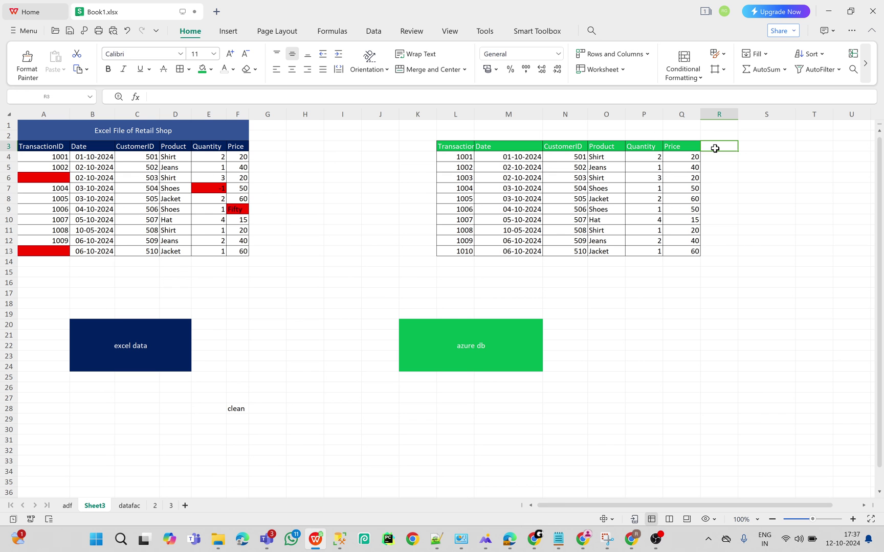
text(Total_price)
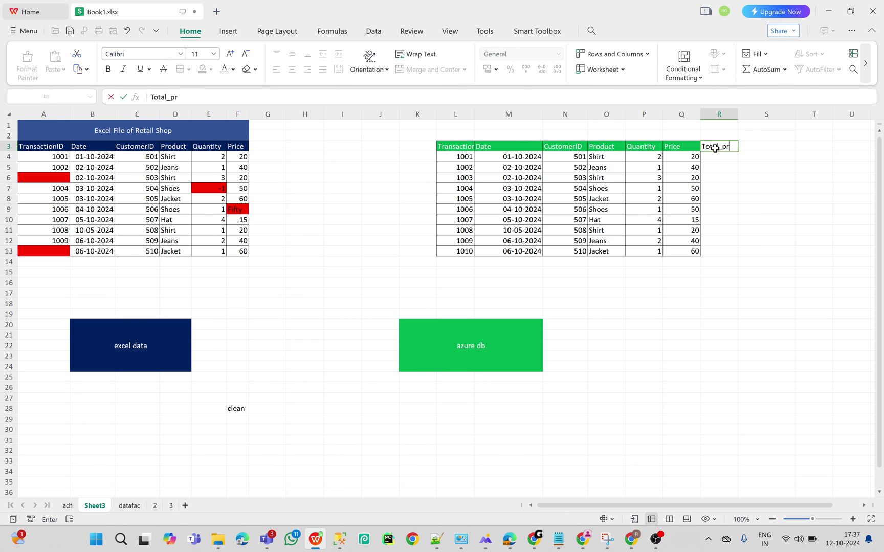
Step: Finish the Total_price header and enter 40 in R4
click(646, 156)
click(684, 156)
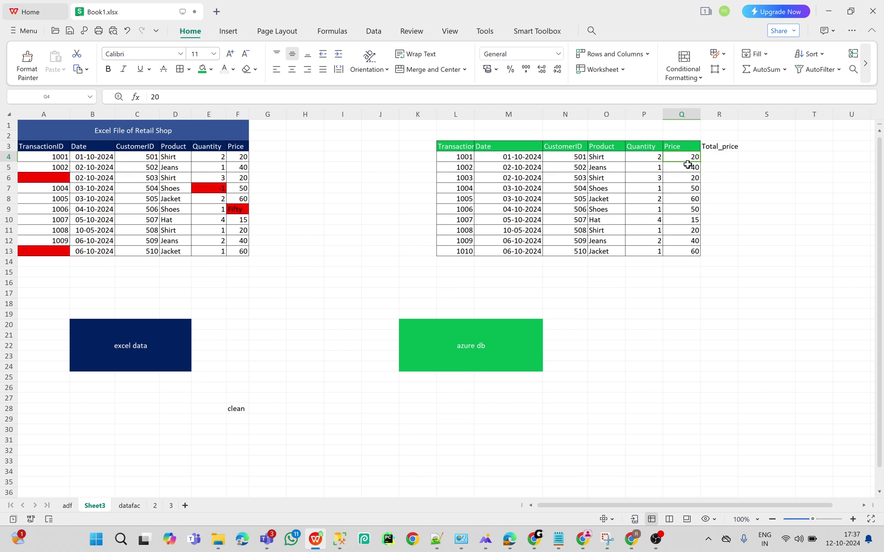
click(645, 157)
click(723, 157)
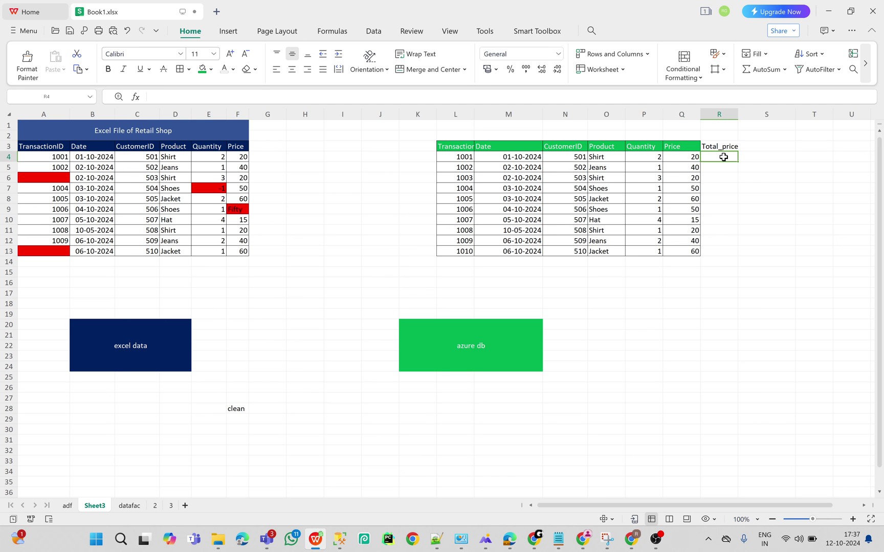
text(40)
key(Return)
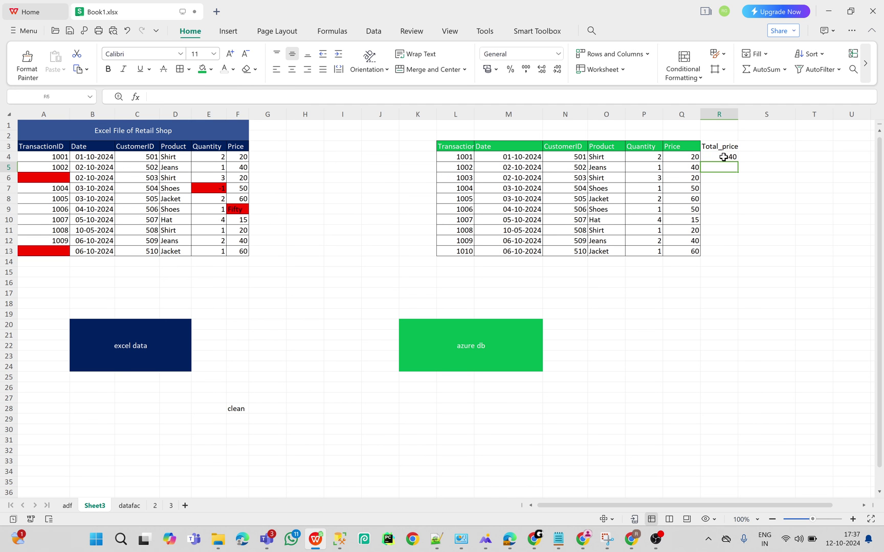
Step: Enter =Q5*P5 in R5 and fill it down through R13
text(=)
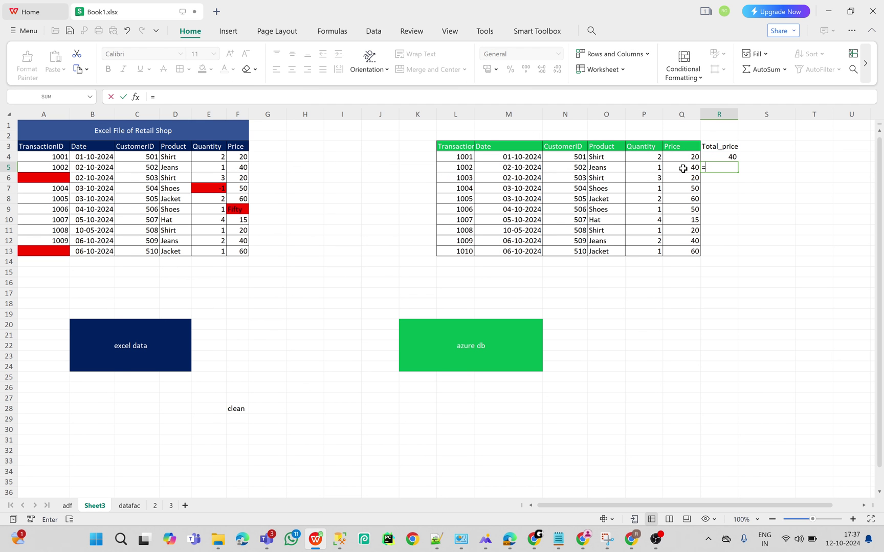
click(683, 168)
text(*)
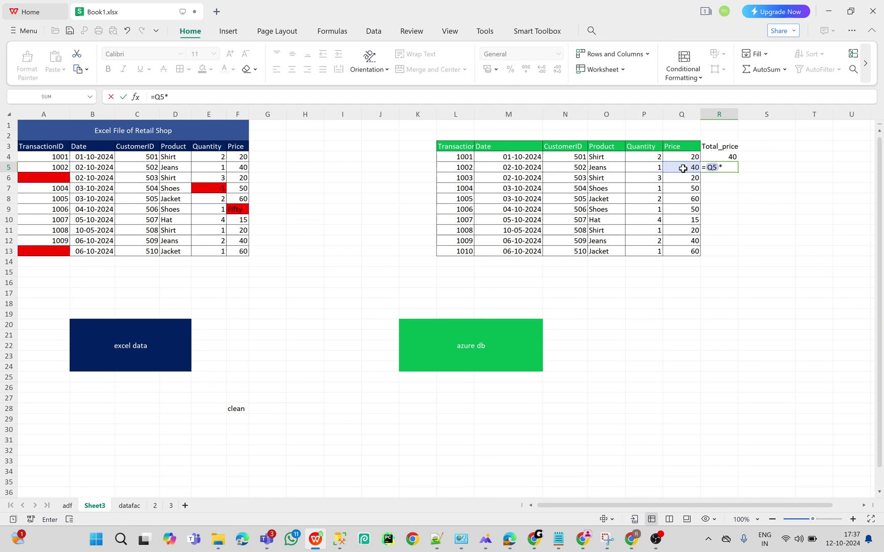
click(656, 168)
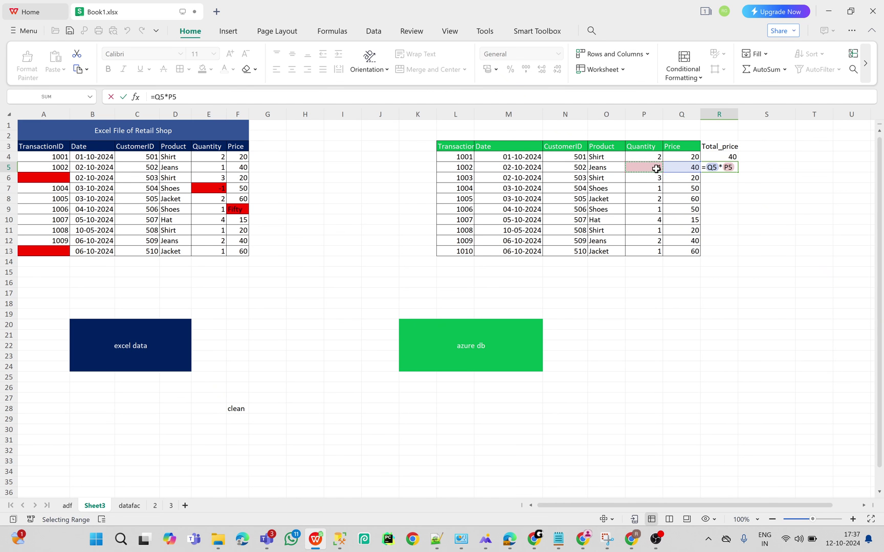
key(Return)
click(724, 167)
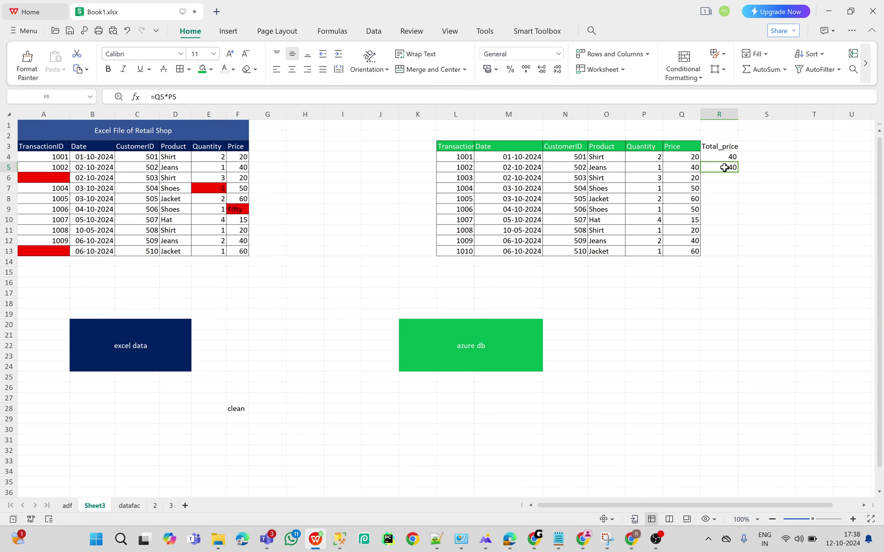
drag(742, 170, 732, 239)
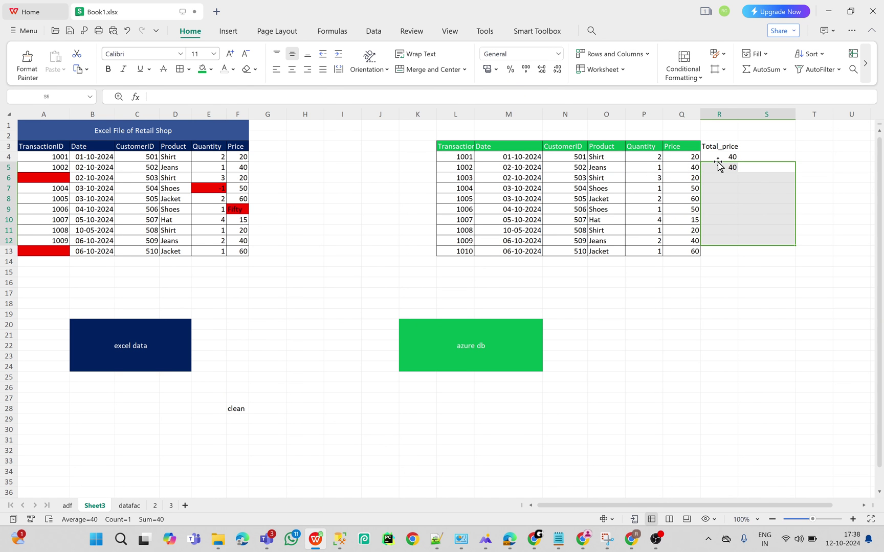
click(718, 166)
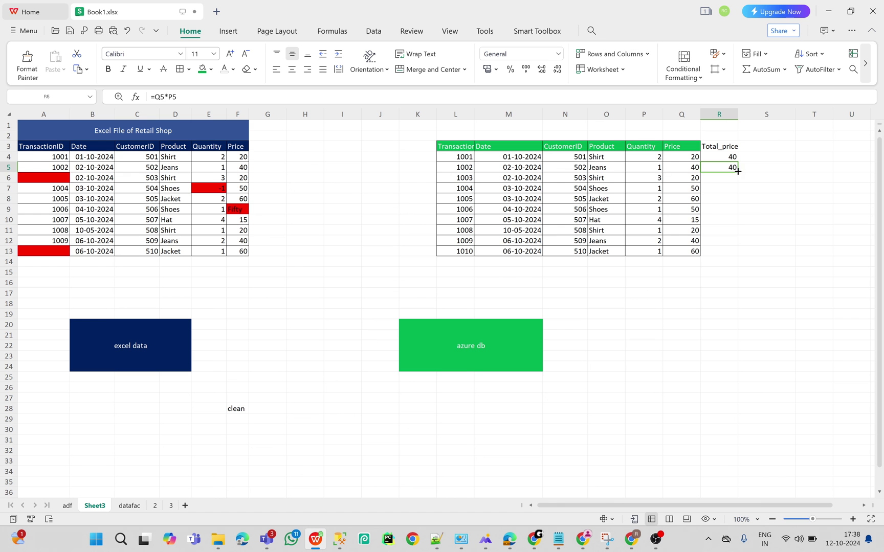
drag(737, 172, 733, 253)
click(663, 268)
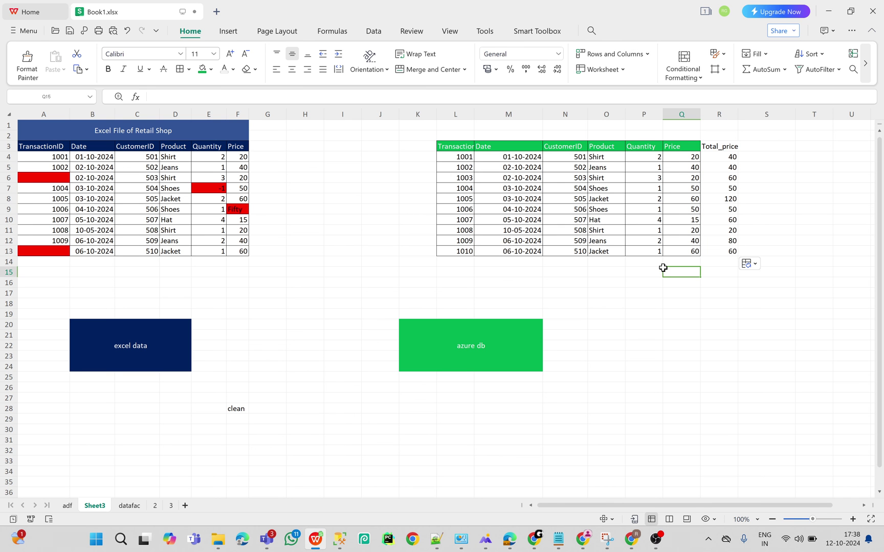
click(235, 420)
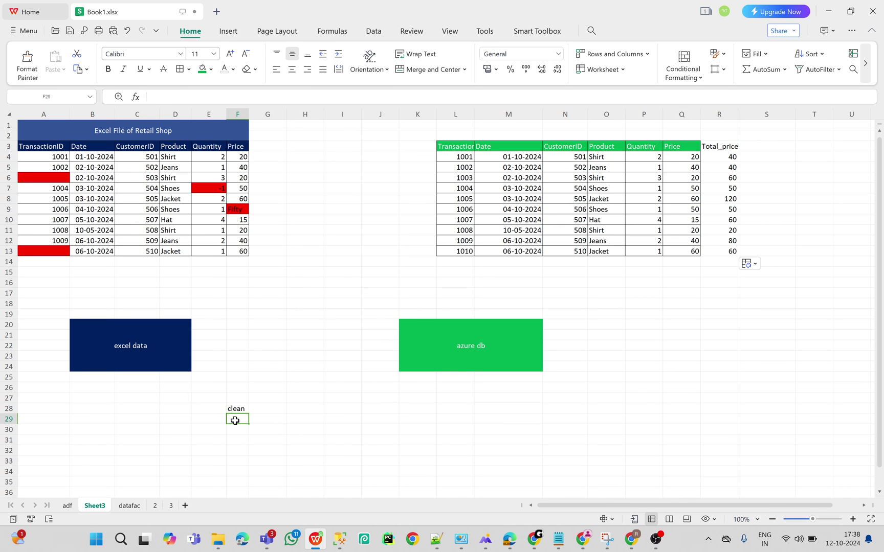
Step: Enter 'transf' in F29 below 'clean', then return to sheet 3's Data Factory diagram
text(transf)
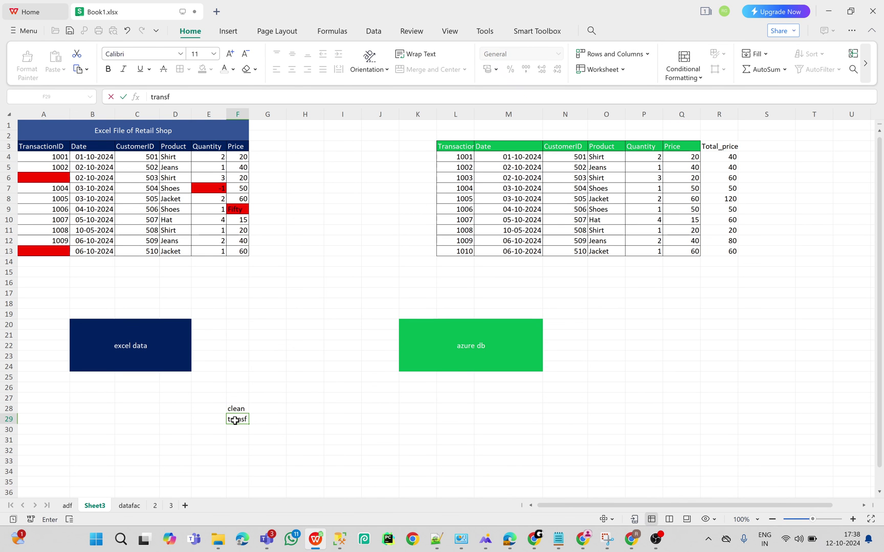
click(290, 449)
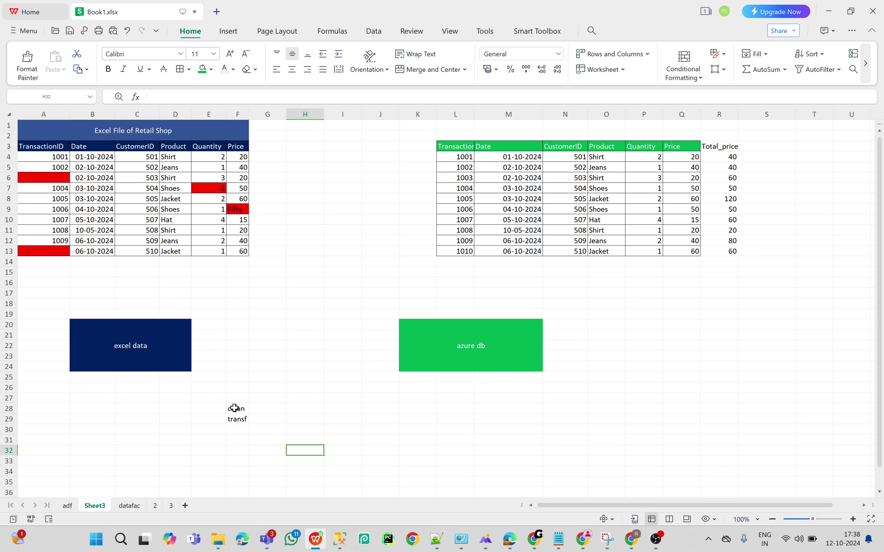
click(234, 408)
click(237, 420)
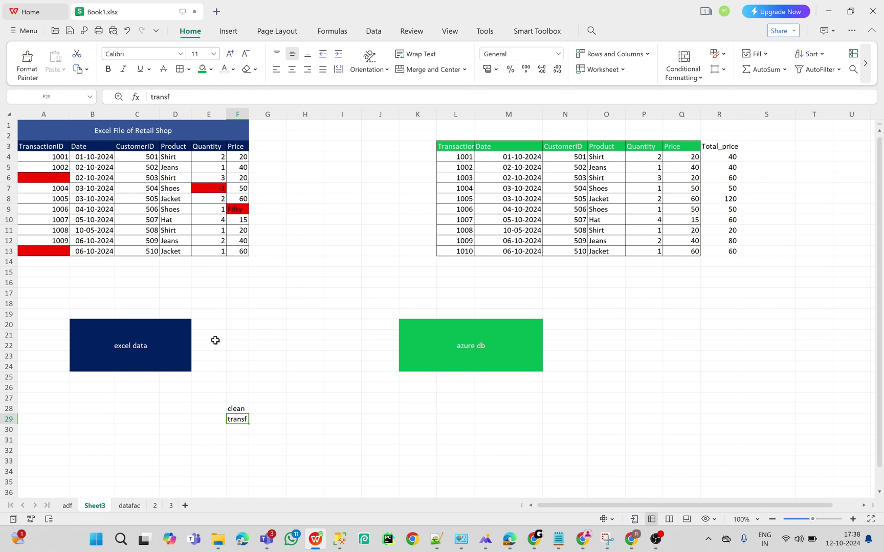
drag(217, 343, 378, 347)
click(235, 408)
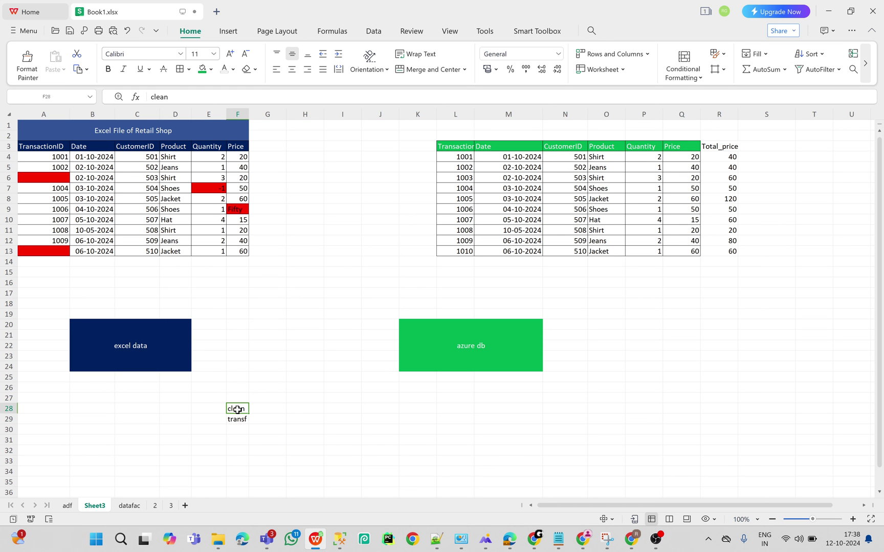
click(171, 506)
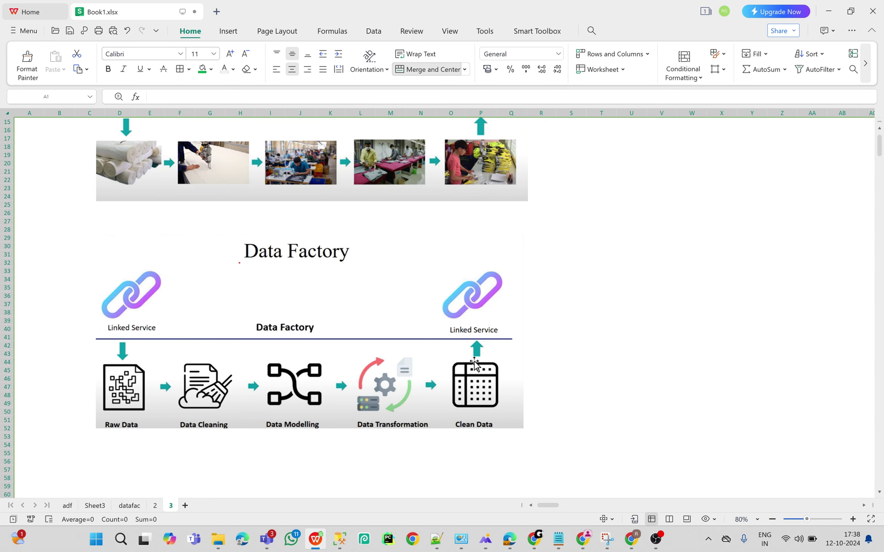
click(95, 505)
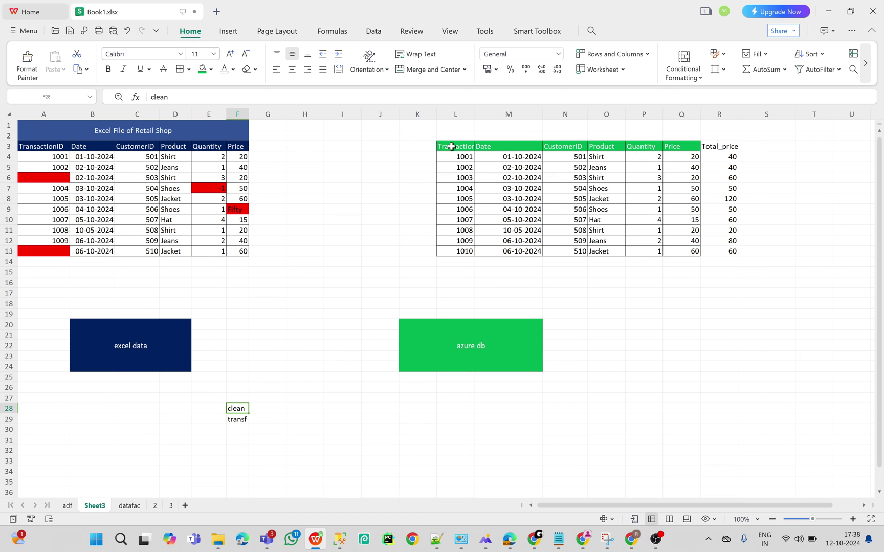
drag(451, 147, 730, 250)
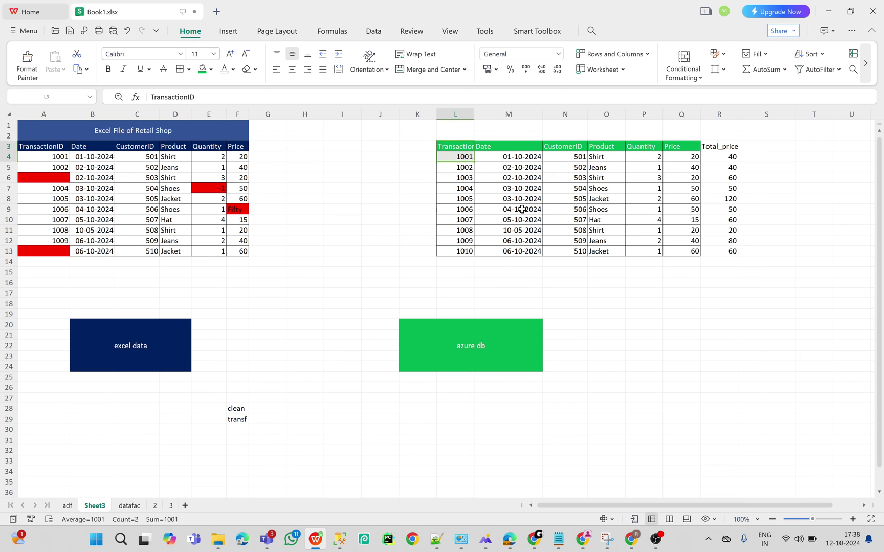
click(606, 208)
drag(240, 210, 206, 190)
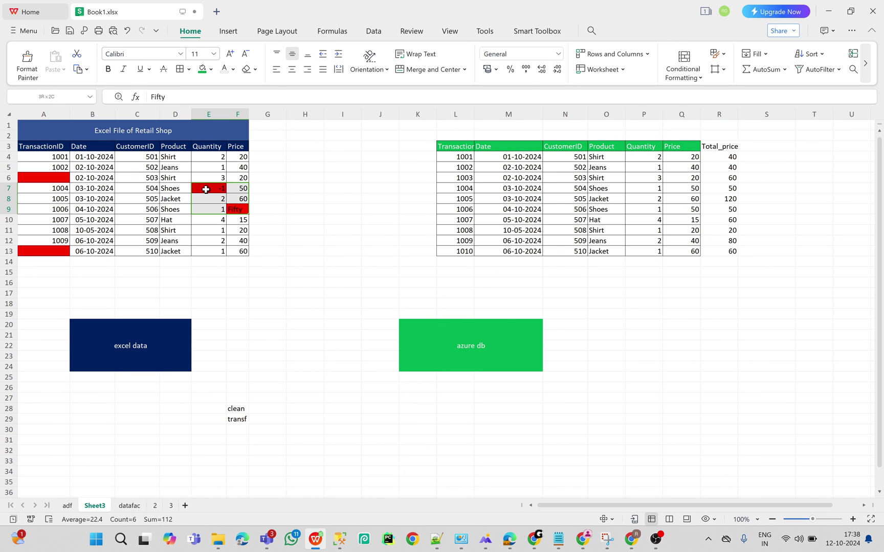
click(719, 146)
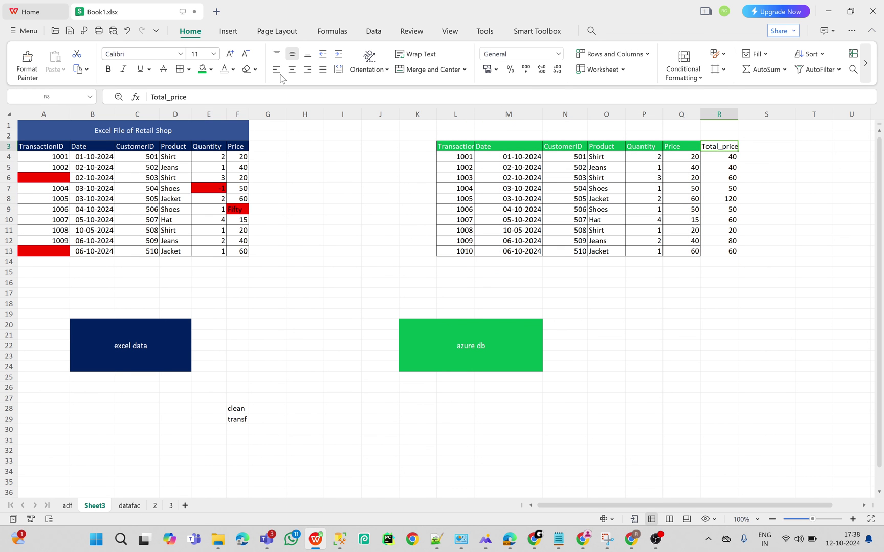
drag(721, 159, 729, 249)
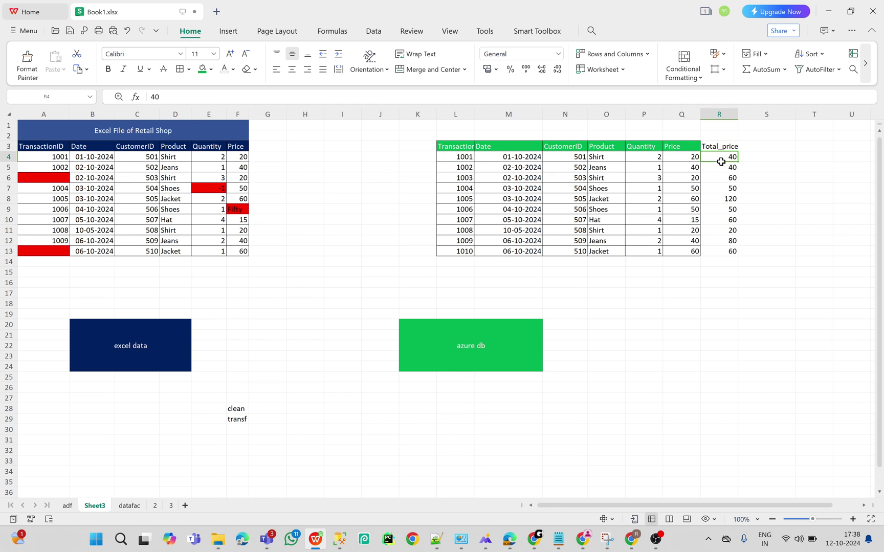
click(685, 146)
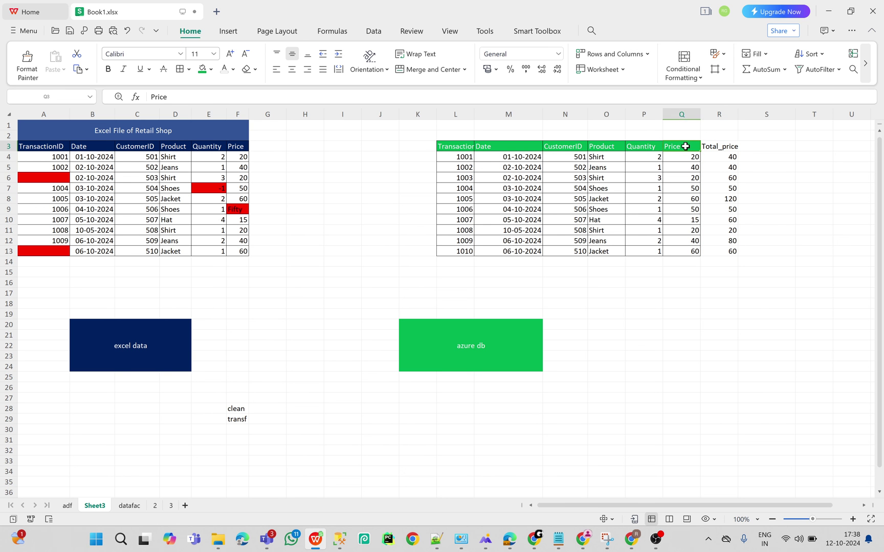
click(641, 148)
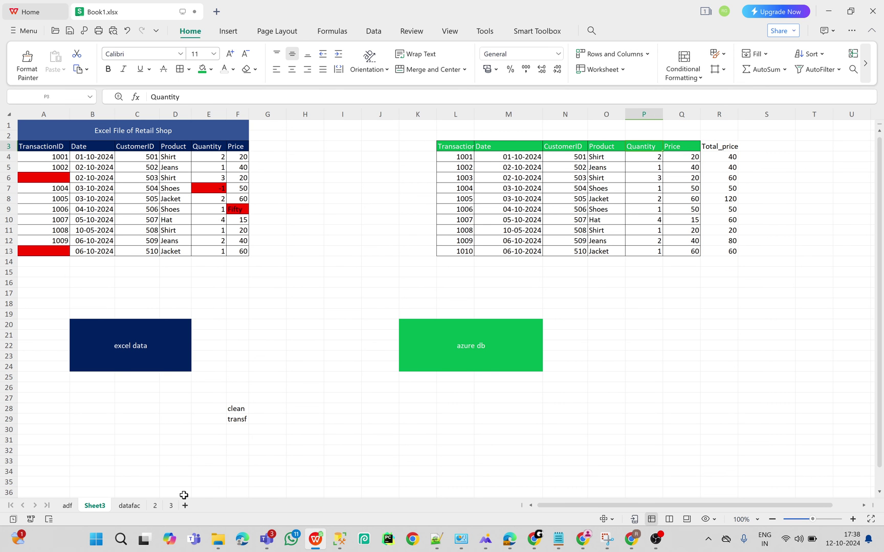
click(170, 505)
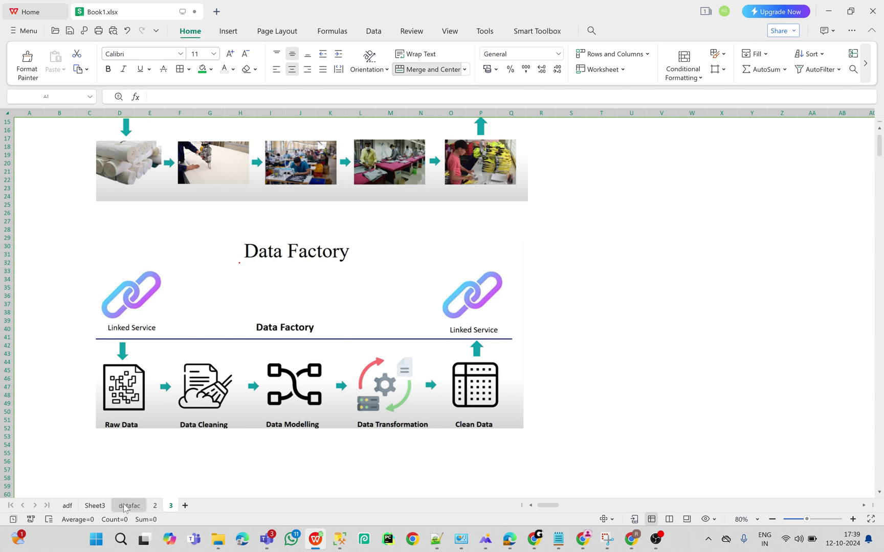
Step: Switch to the adf sheet with the Azure Data Factory banner and 'What is ADF ?' box
click(66, 506)
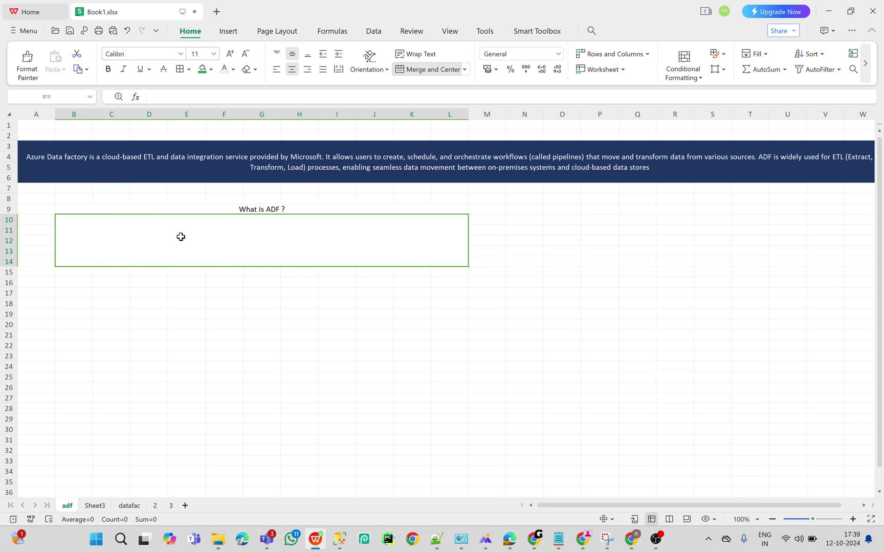
Step: Fill the 'What is ADF ?' answer box with 'ETL TOOL'
double_click(216, 240)
text(E)
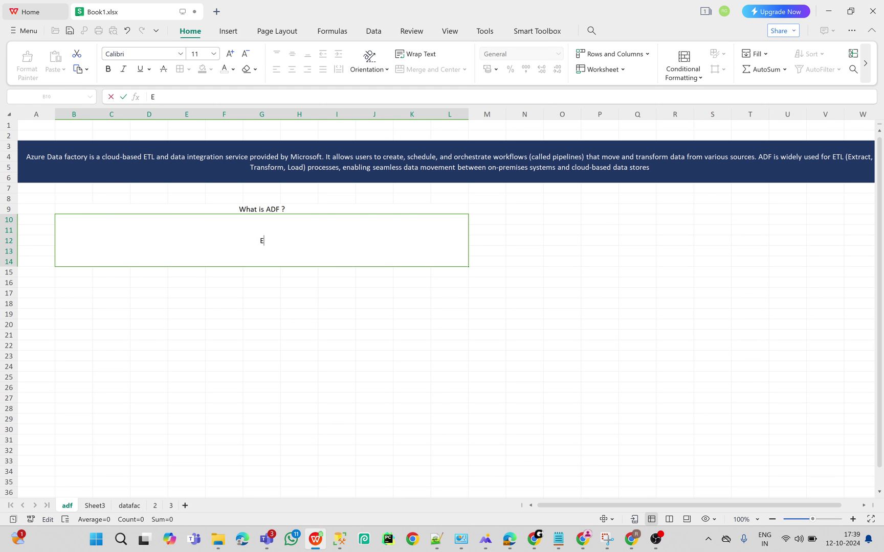
text(TL TO)
text(OL)
click(399, 361)
click(298, 254)
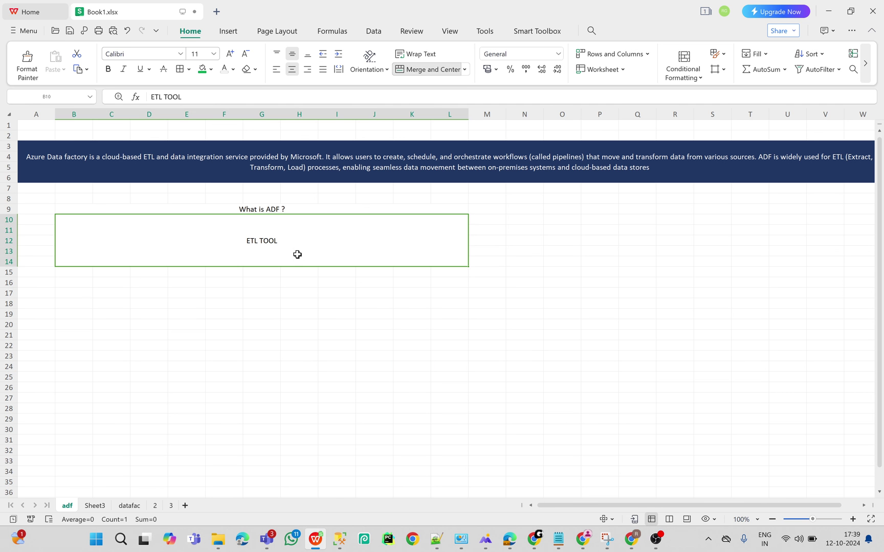
click(263, 293)
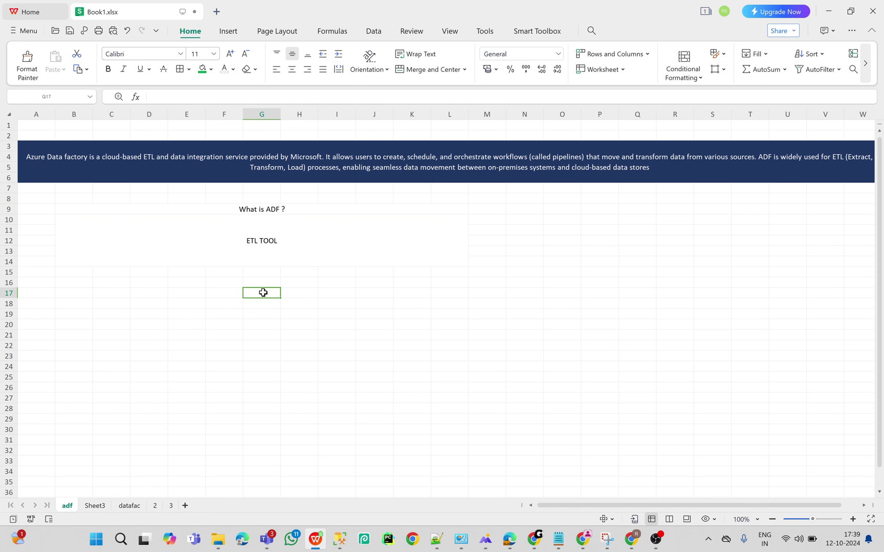
Step: List extract, trans and load in G17:G19
text(e)
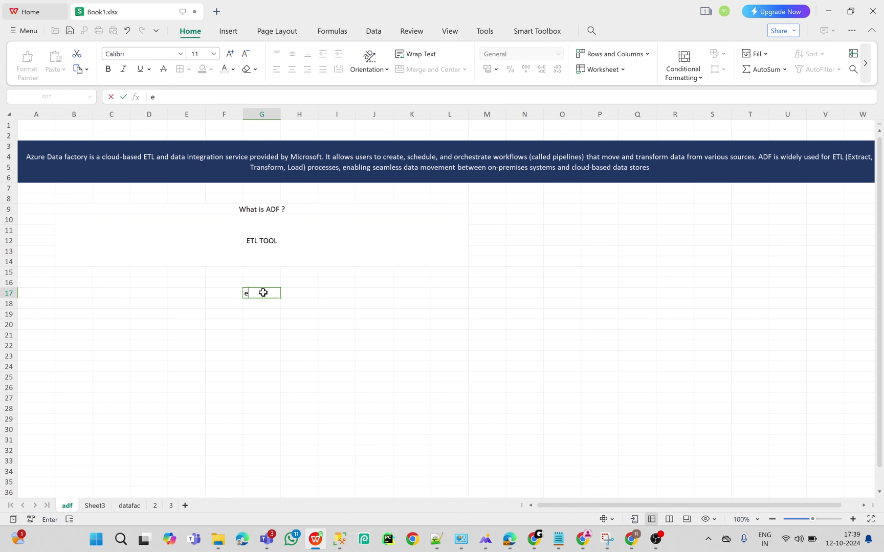
text(xtract)
key(Return)
key(Left)
key(Down)
key(Right)
key(Up)
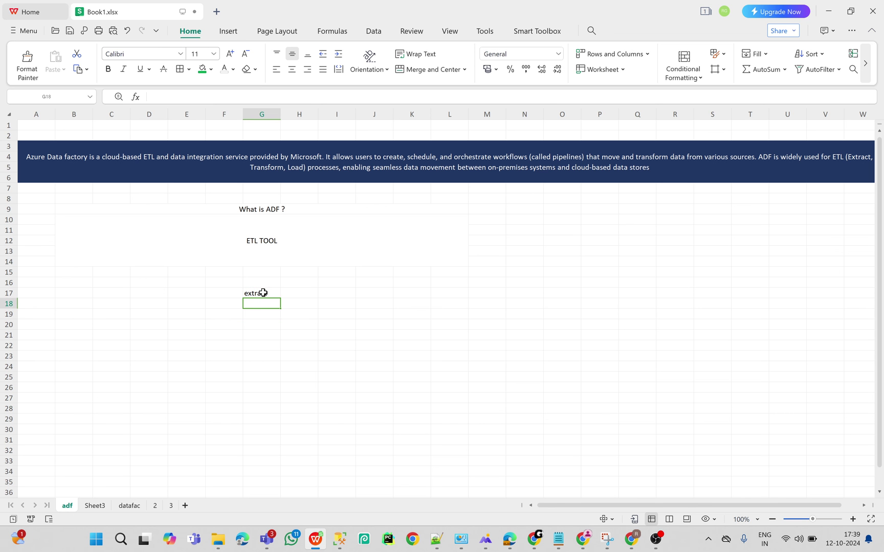
text(trans)
key(Return)
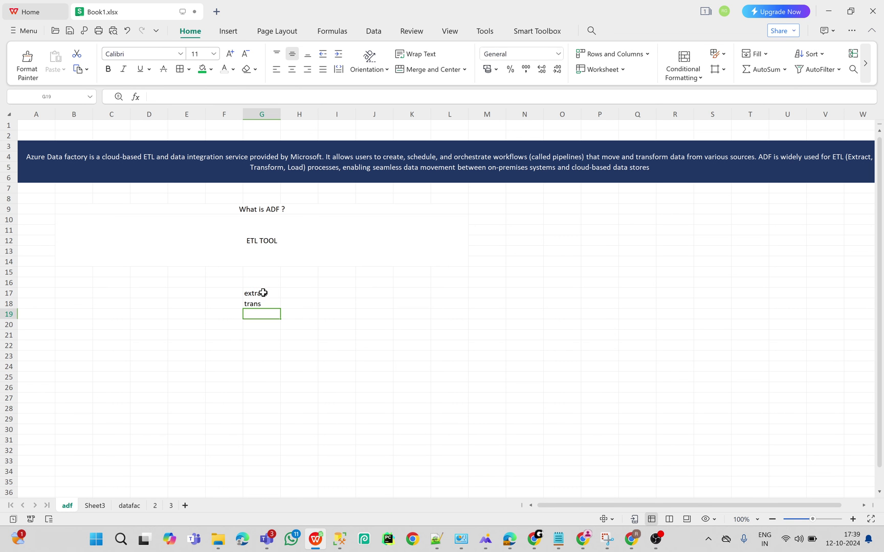
text(load)
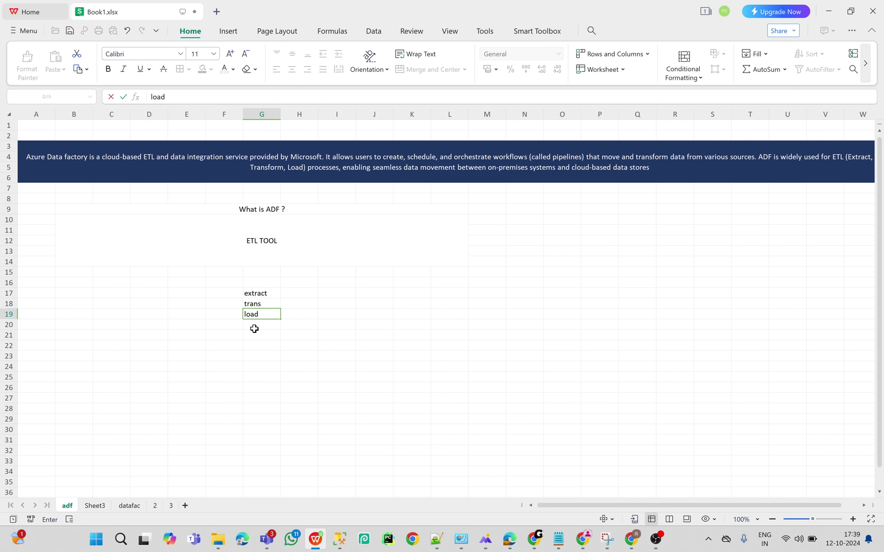
click(254, 328)
Step: Add 'integration' in G16 above extract and 'orchestation' in G20 below load
click(255, 281)
text(i)
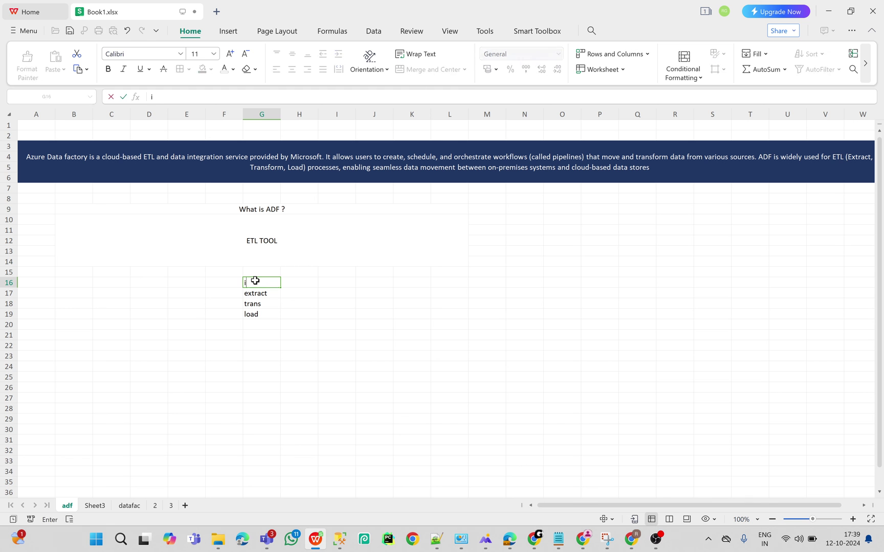
text(ntegra)
text(tion)
click(262, 325)
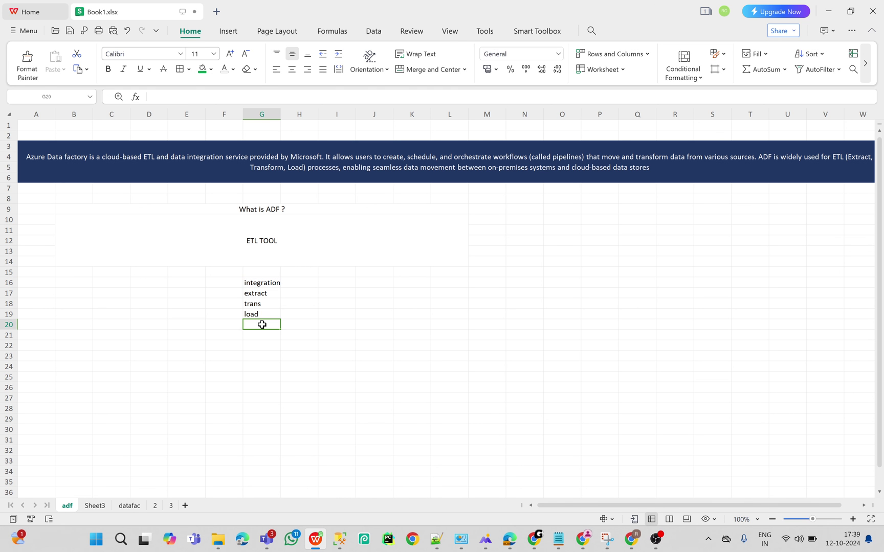
text(orche)
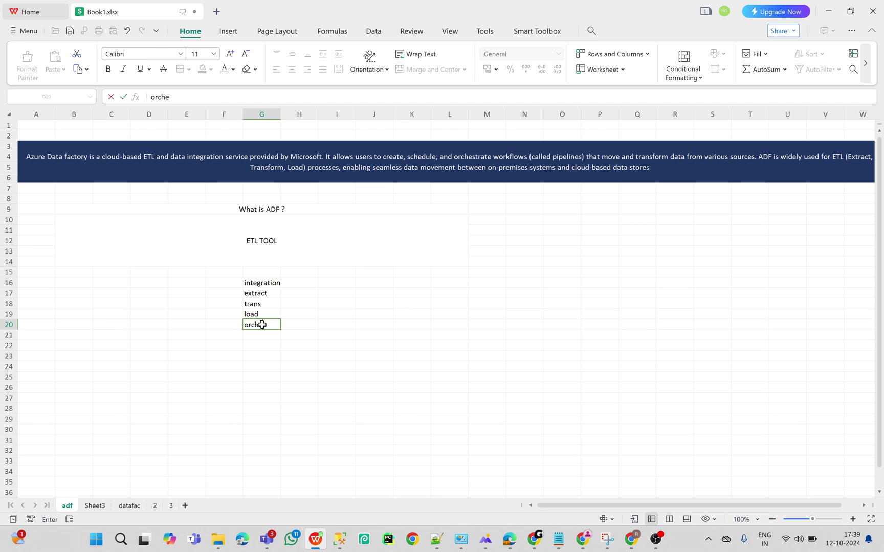
text(tion)
click(338, 364)
Step: Widen column G to fit the ETL terms, then return to sheet 3's Data Factory diagram
drag(281, 114, 302, 111)
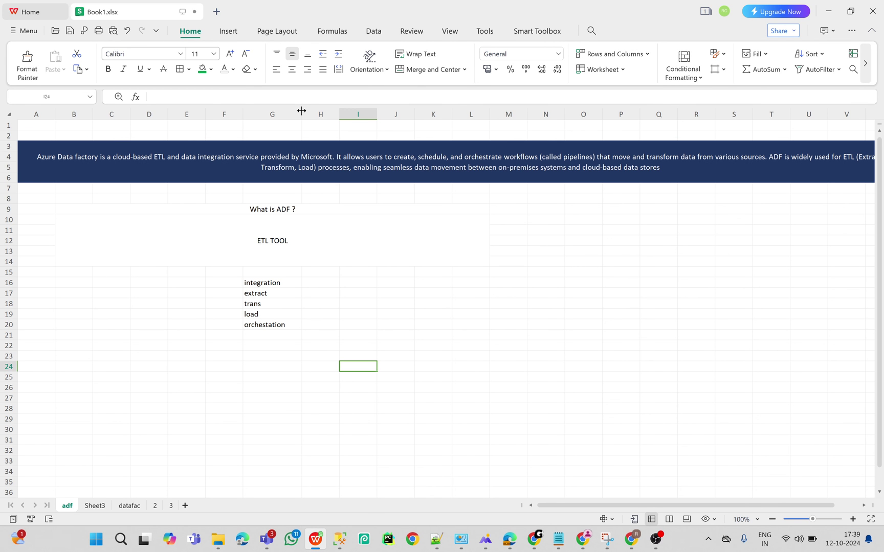
click(283, 283)
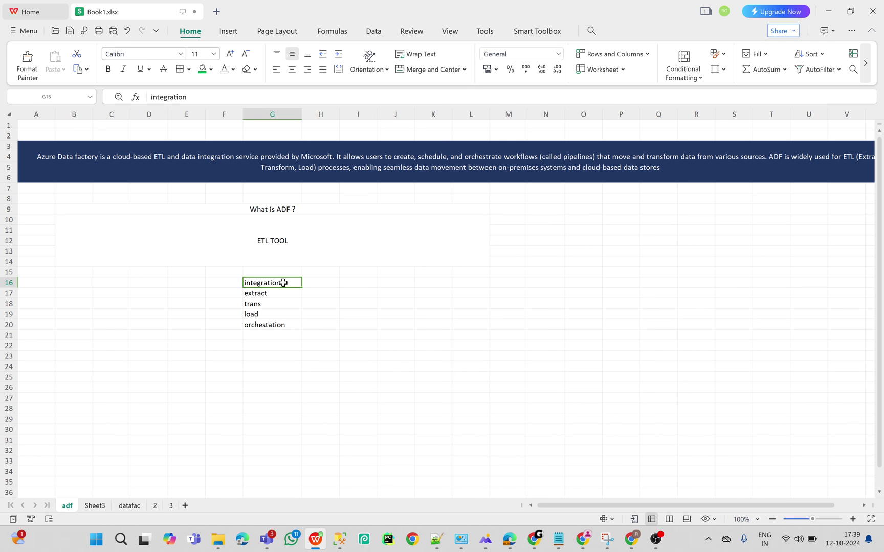
click(170, 506)
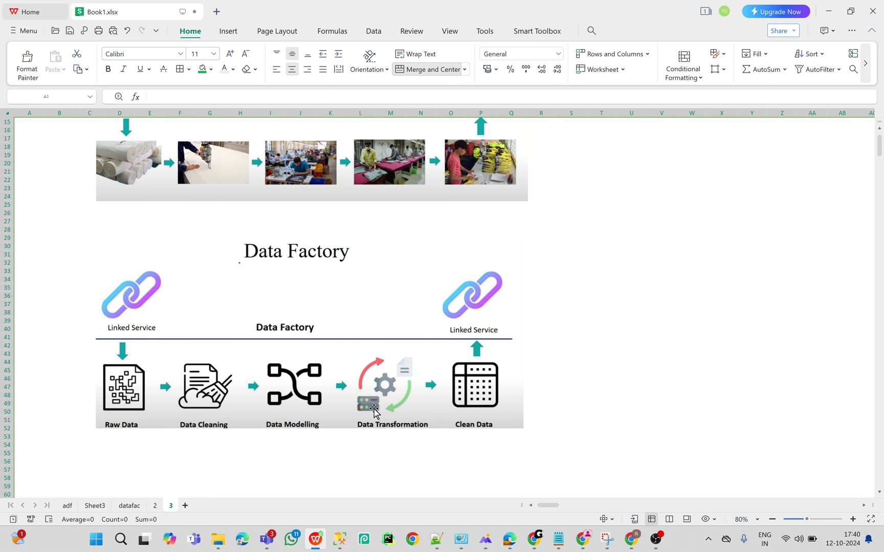
Step: Compare the adf sheet's ETL entries with Sheet3, ending on Sheet3's retail tables
click(96, 507)
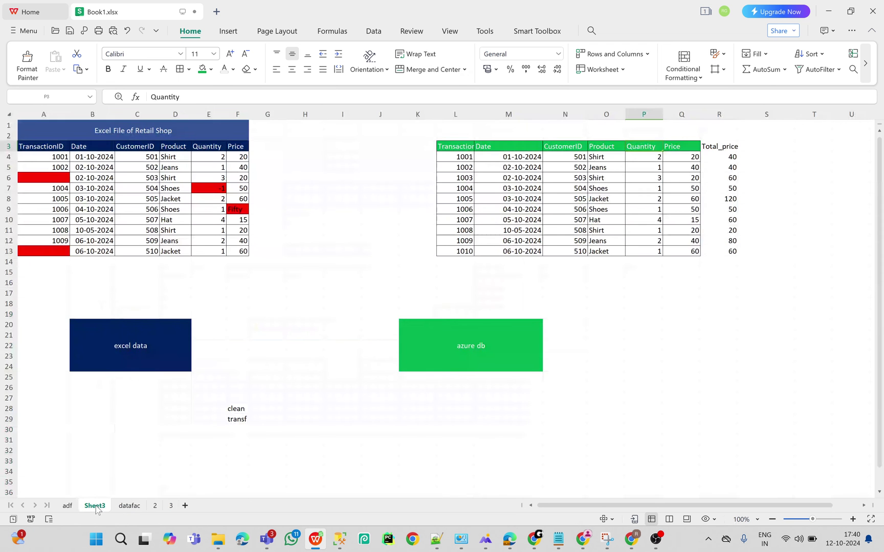
click(67, 505)
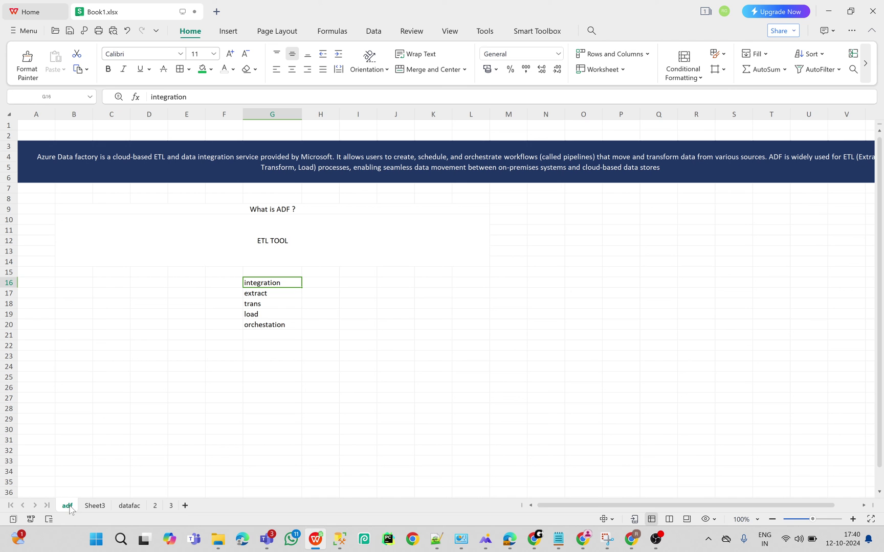
click(262, 313)
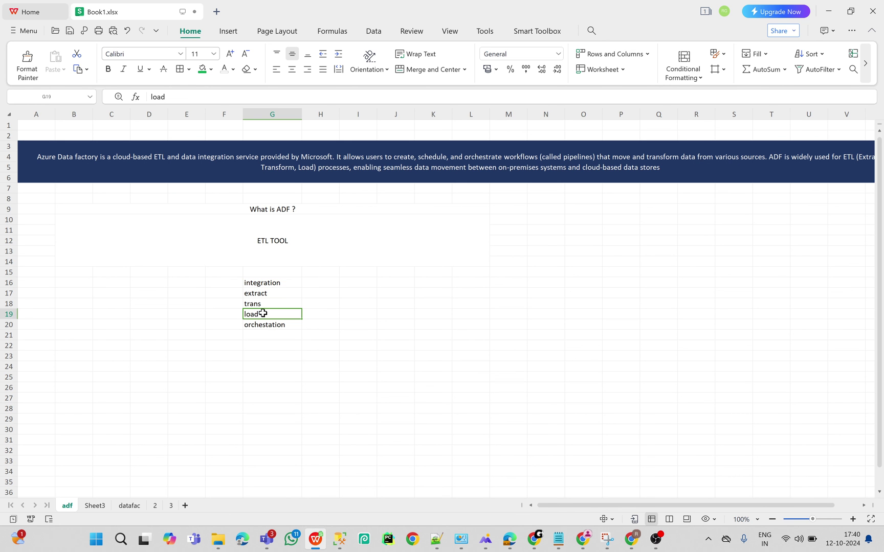
click(96, 506)
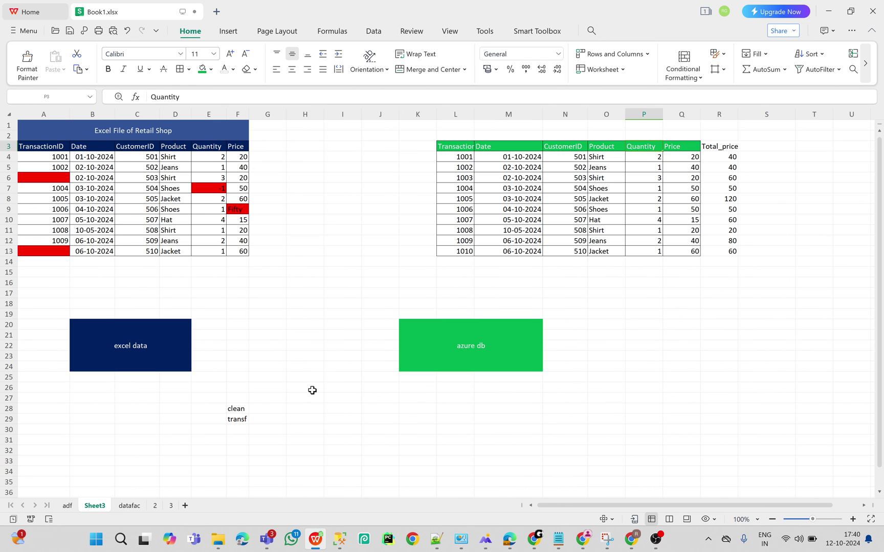
click(451, 336)
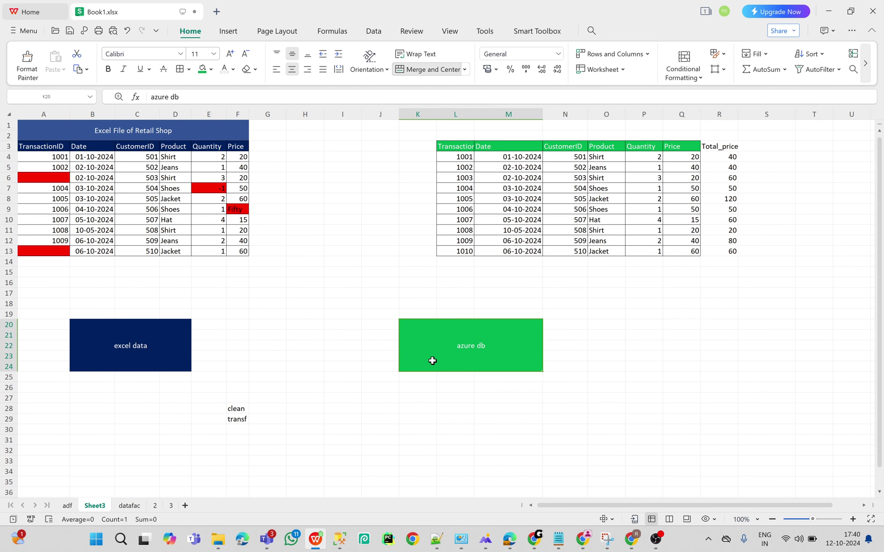
click(67, 506)
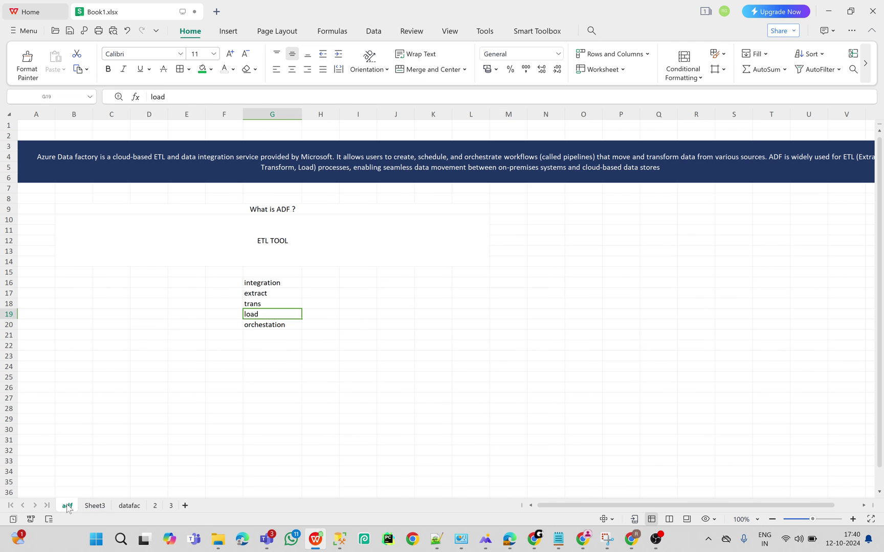
click(265, 326)
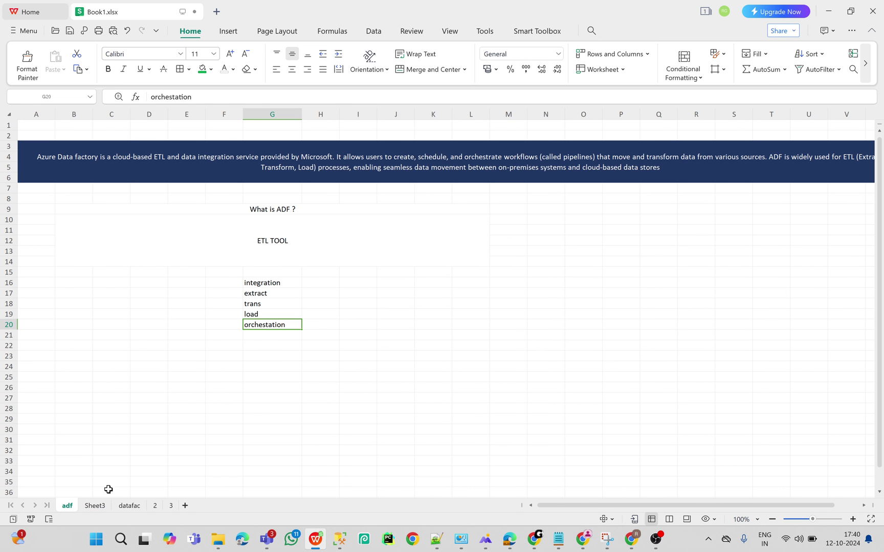
click(95, 507)
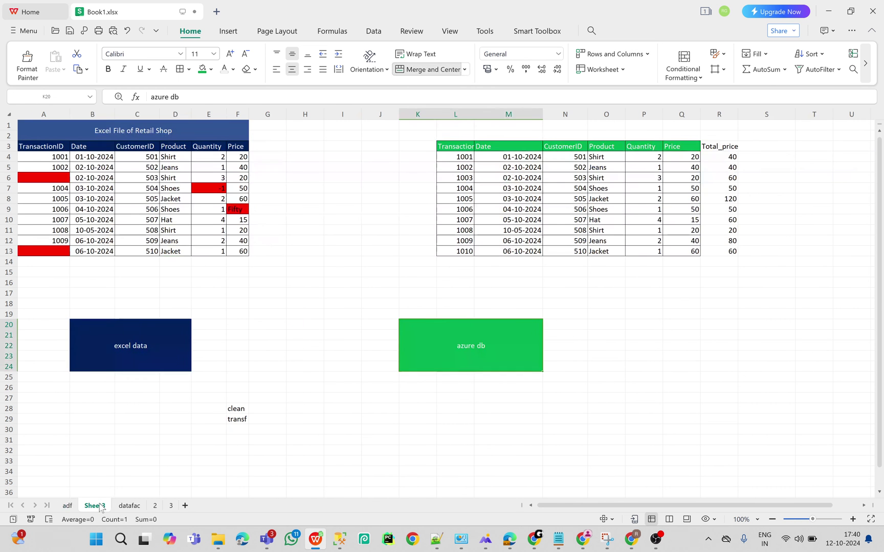
Step: Enter intr, extract, trans and load in I32:I35, select them, then return to adf
click(345, 446)
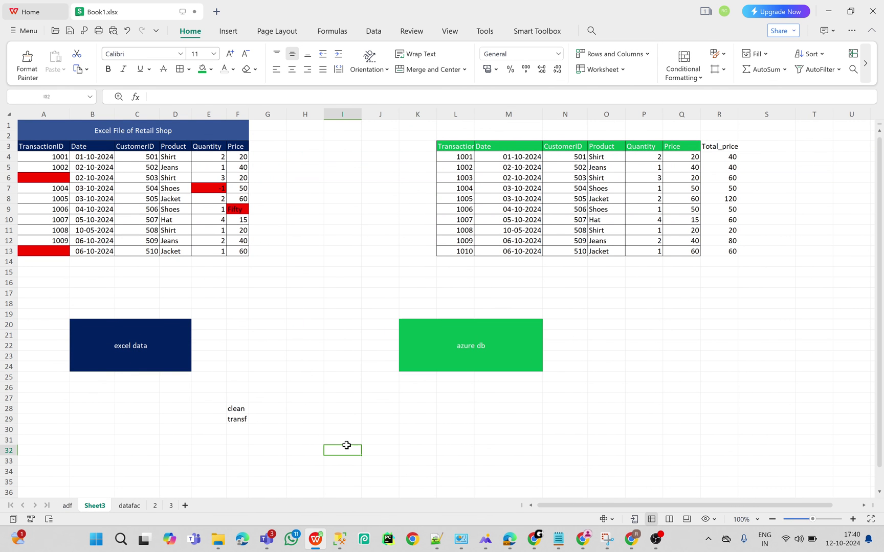
text(intr)
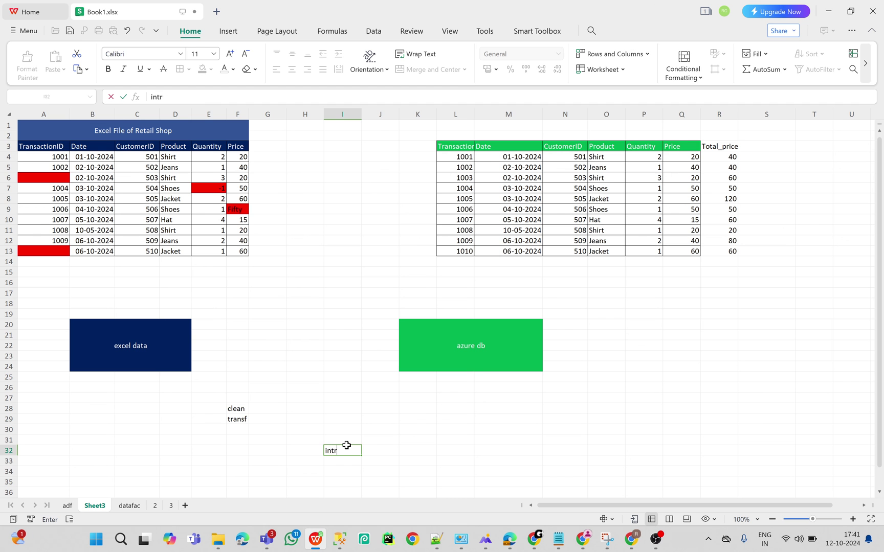
key(Return)
text(ex)
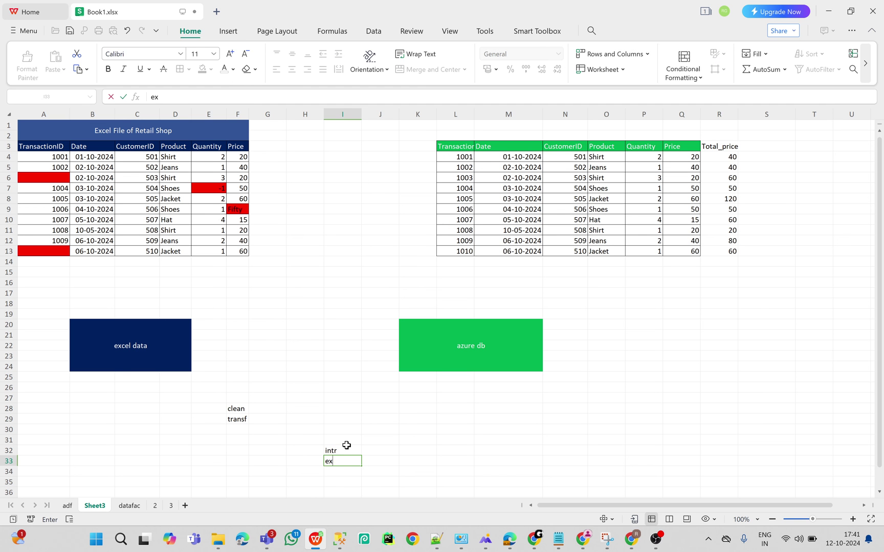
text(tract)
key(Return)
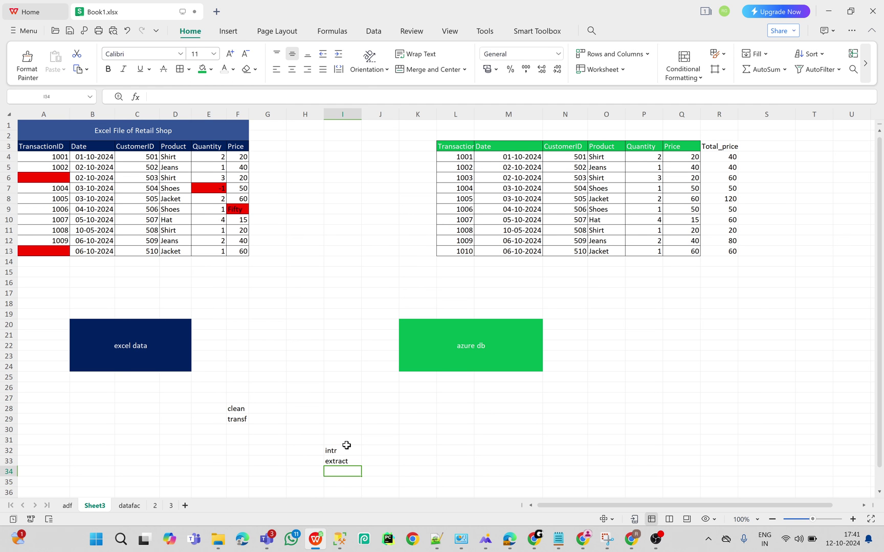
text(trans)
key(Return)
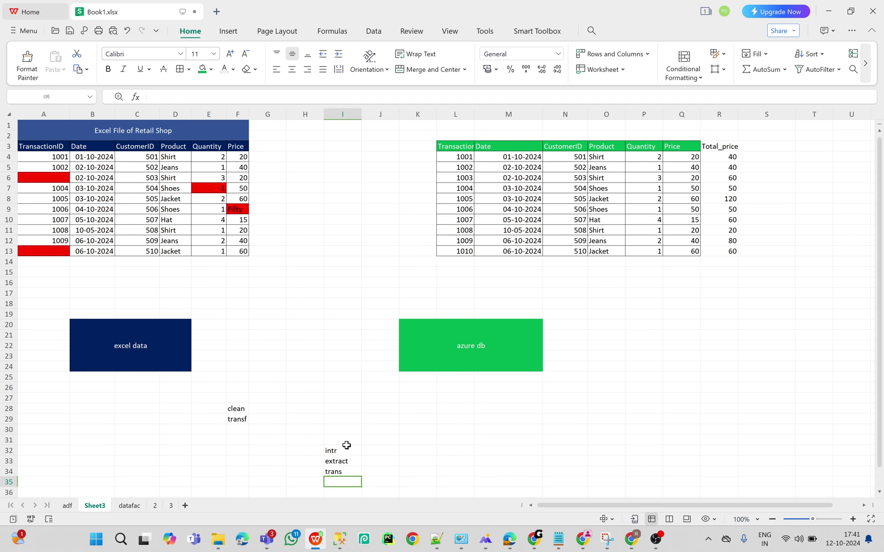
text(load)
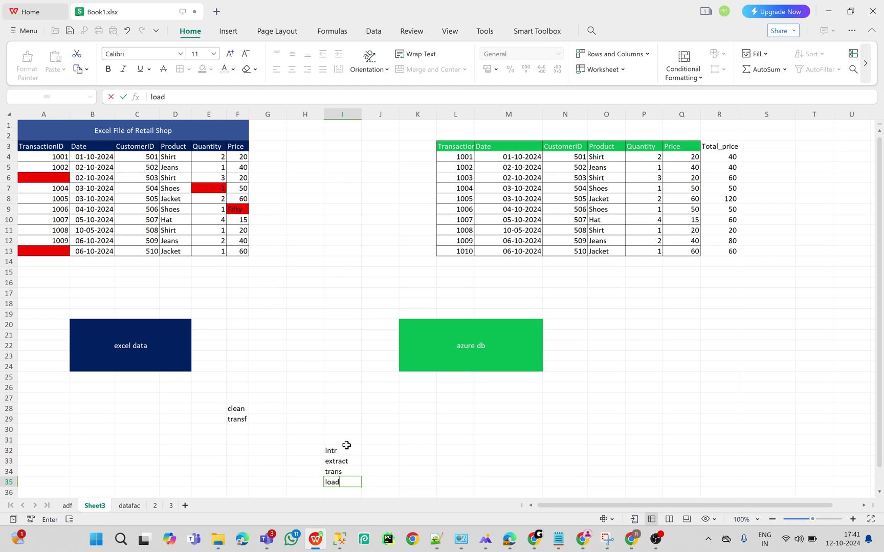
drag(346, 446, 342, 481)
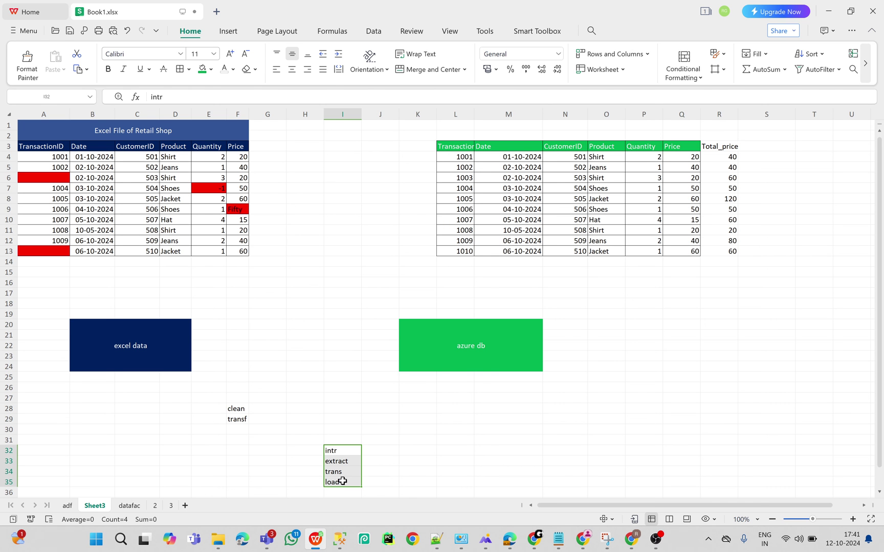
click(67, 505)
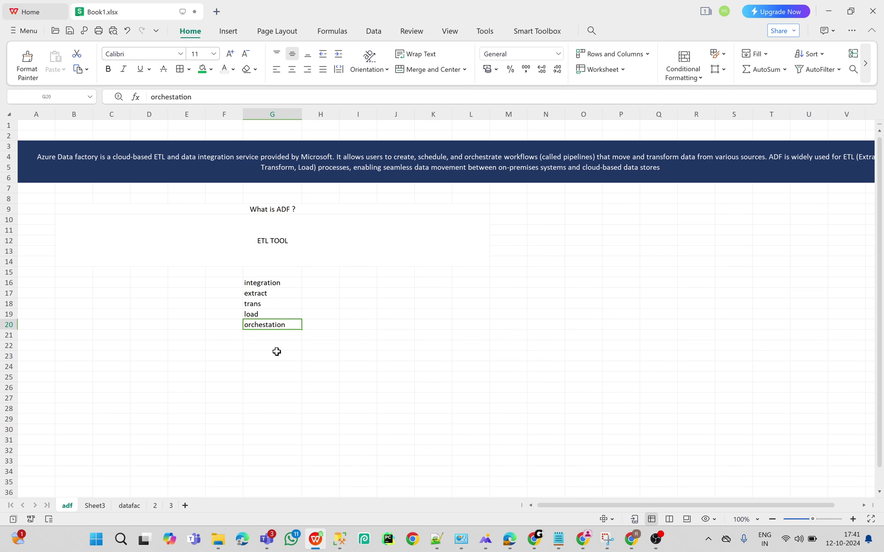
Step: Select the 'integration' entry in G16 of the adf sheet's ETL list
click(260, 281)
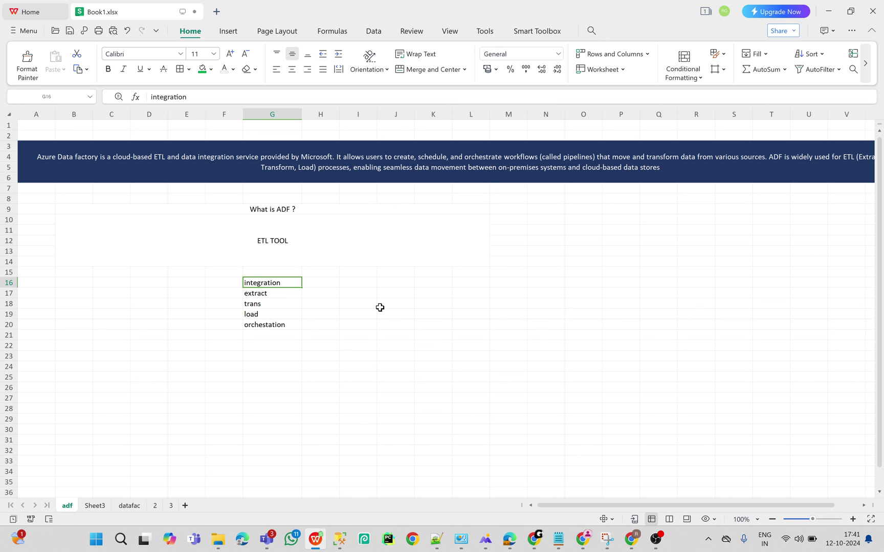
click(656, 539)
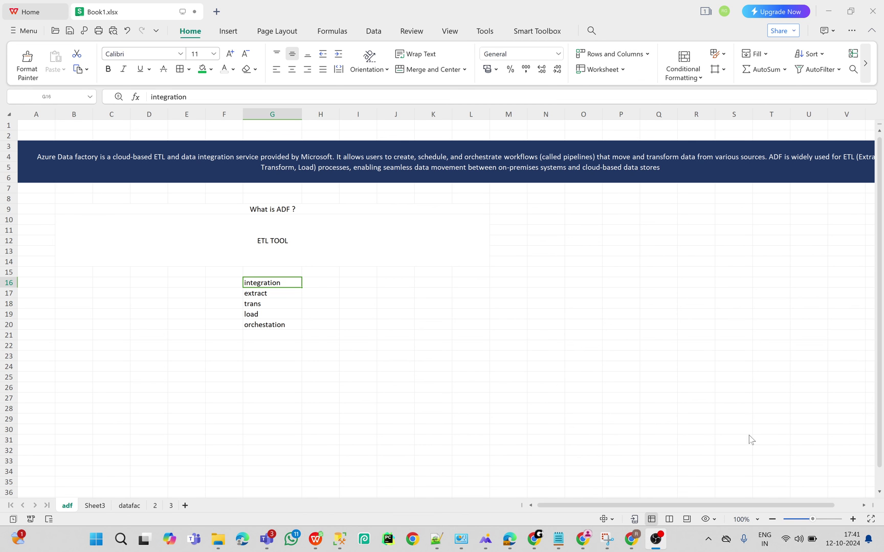